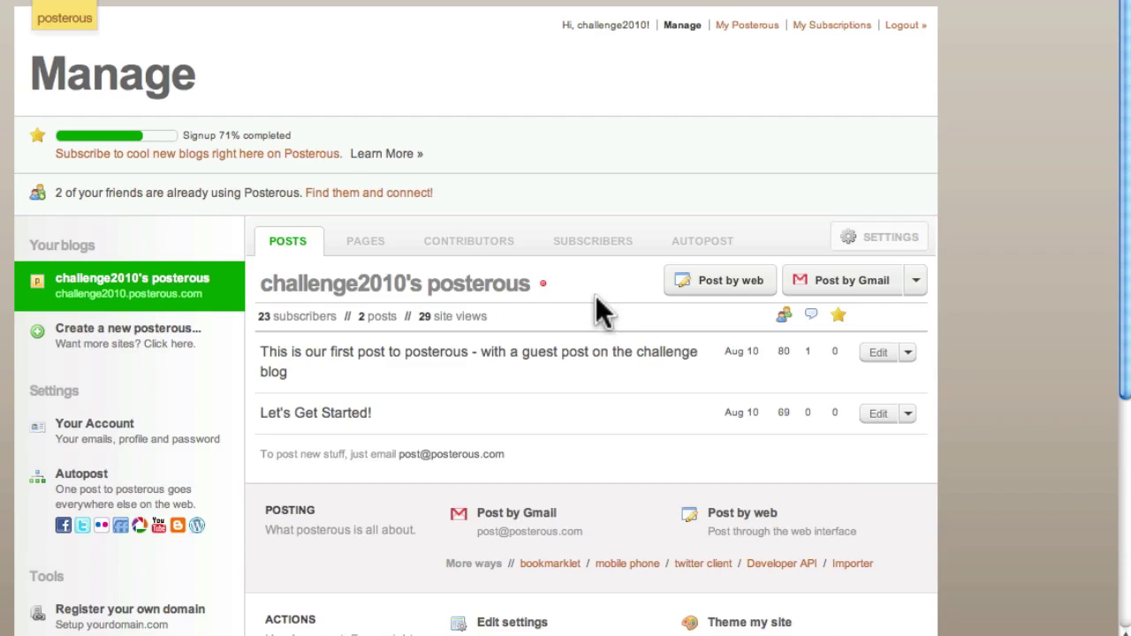
Delete the "The Challenge « The Challenge" service from the autopost destinations of challenge2010's posterous.
click(88, 500)
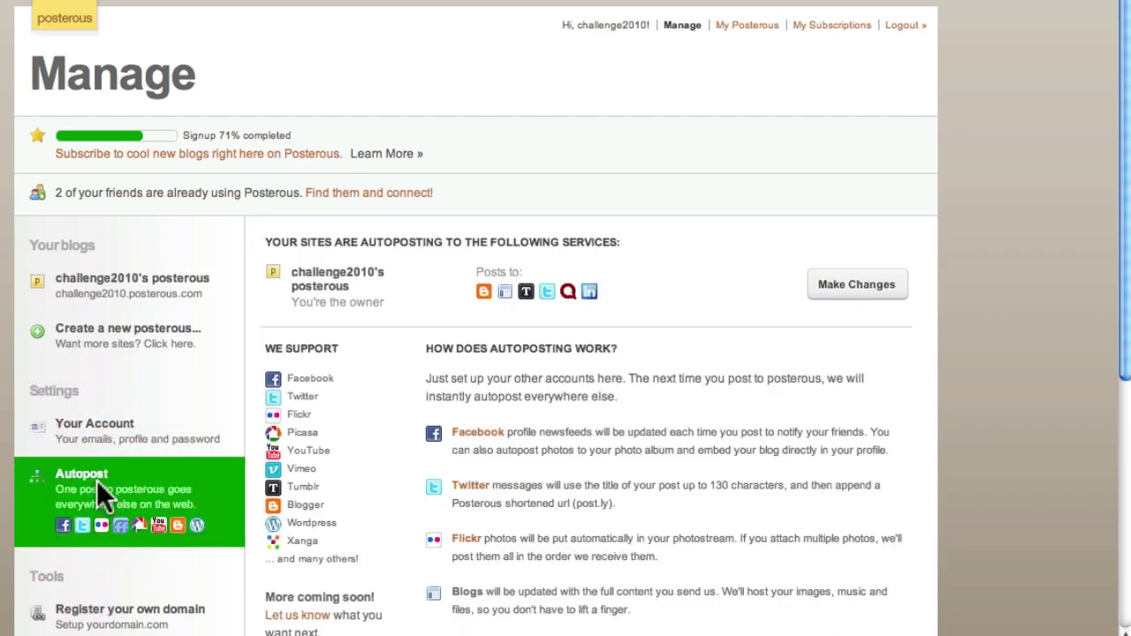
click(857, 285)
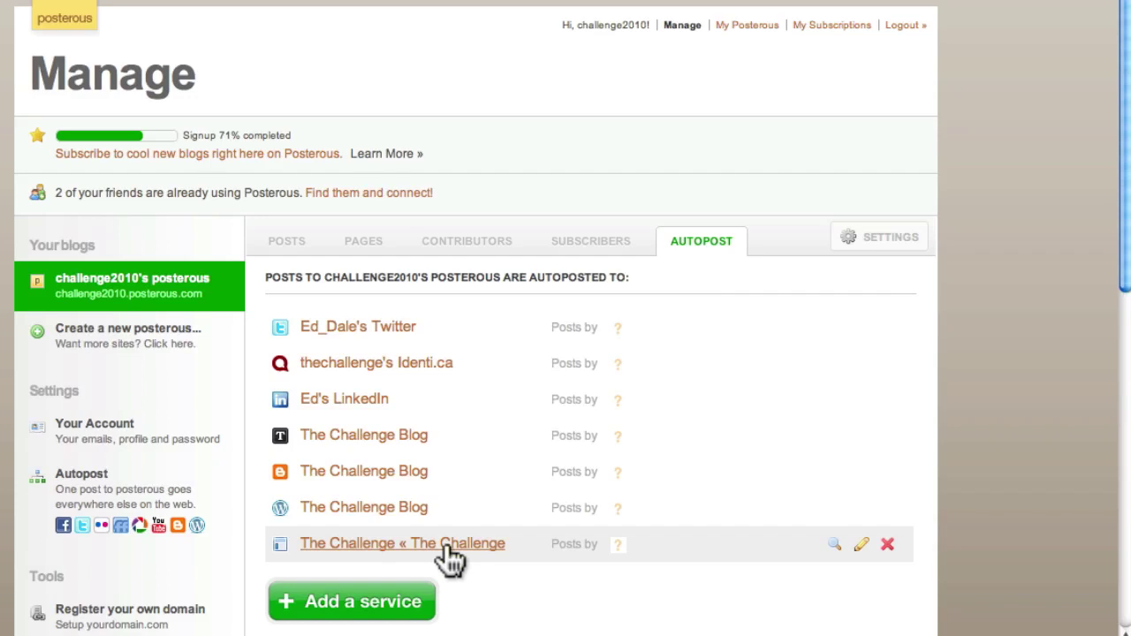
click(888, 546)
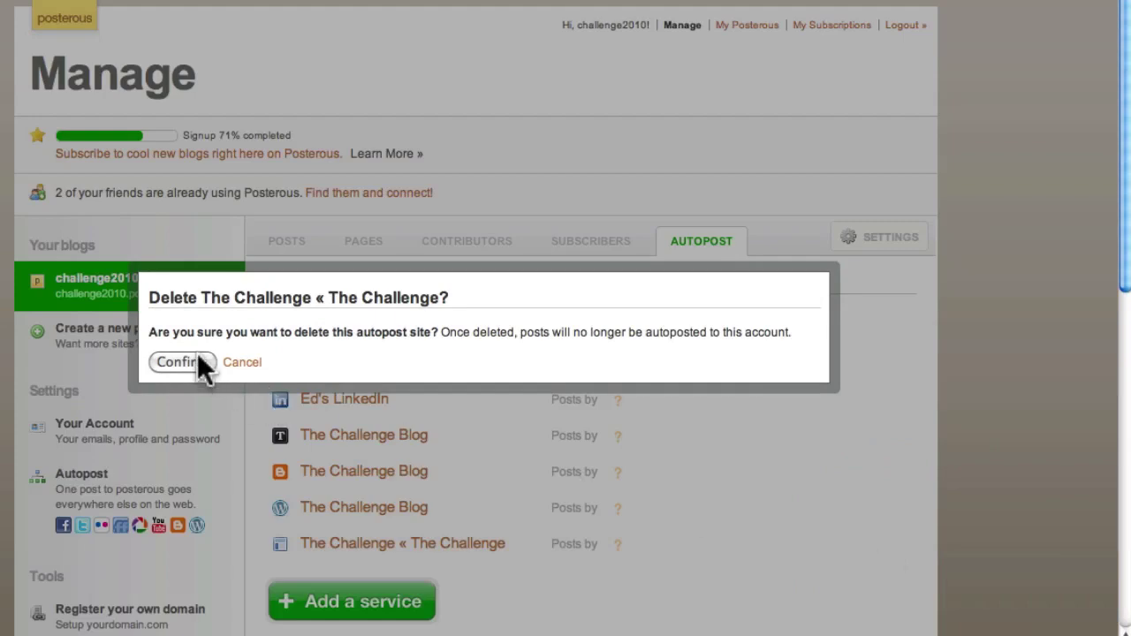
click(198, 357)
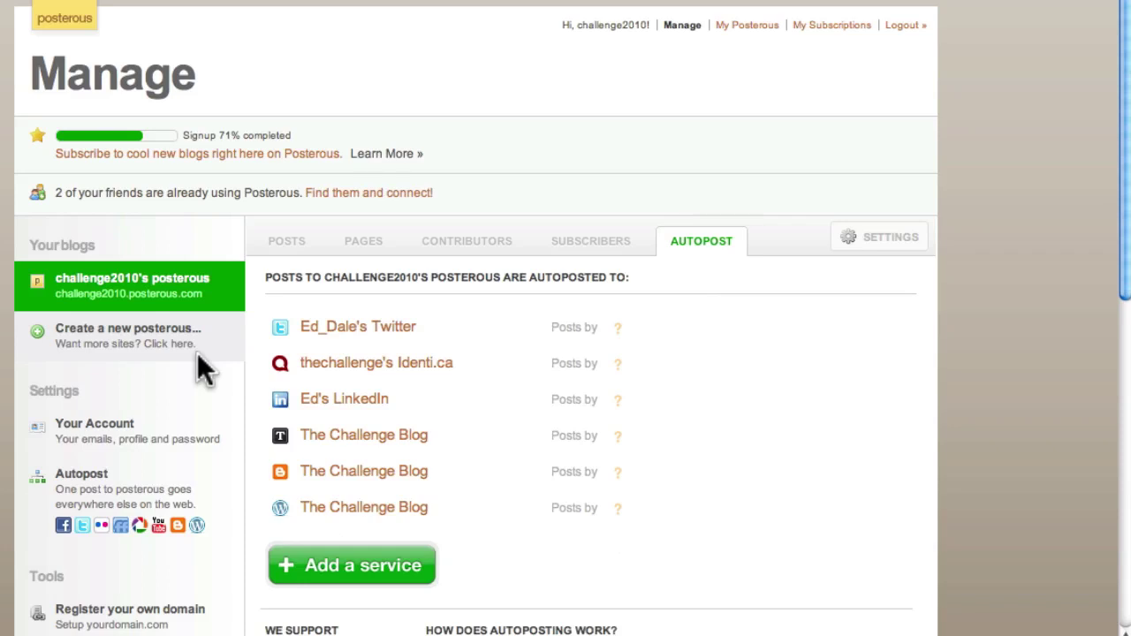
click(126, 279)
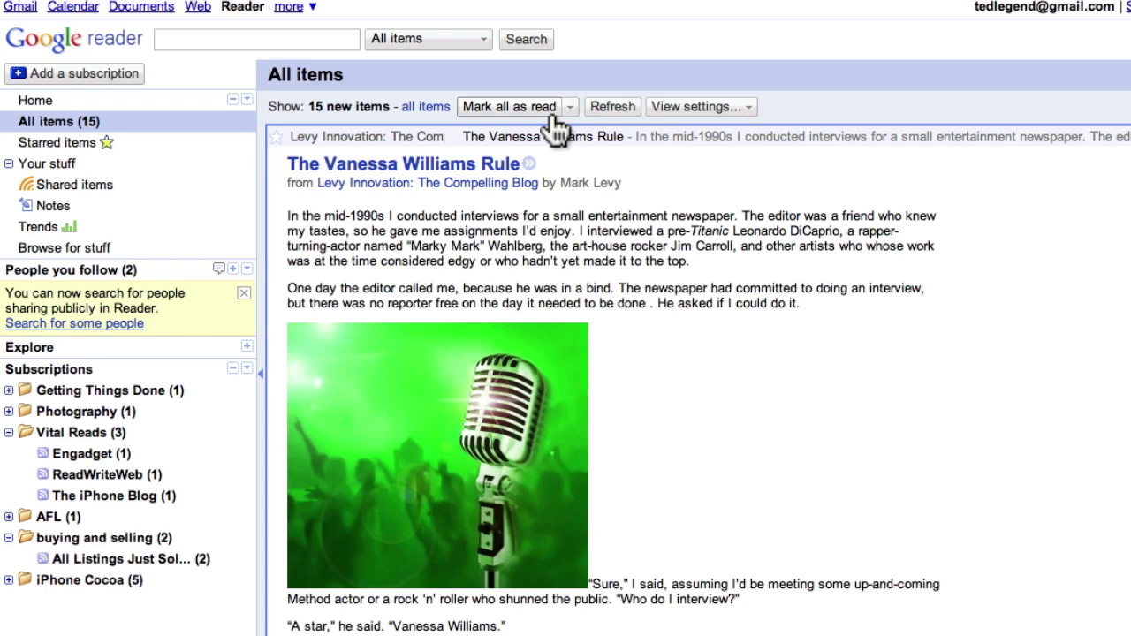
Switch to Google Reader and read through the article "The Vanessa Williams Rule" down to its sharing options.
scroll(691, 270, down, 1)
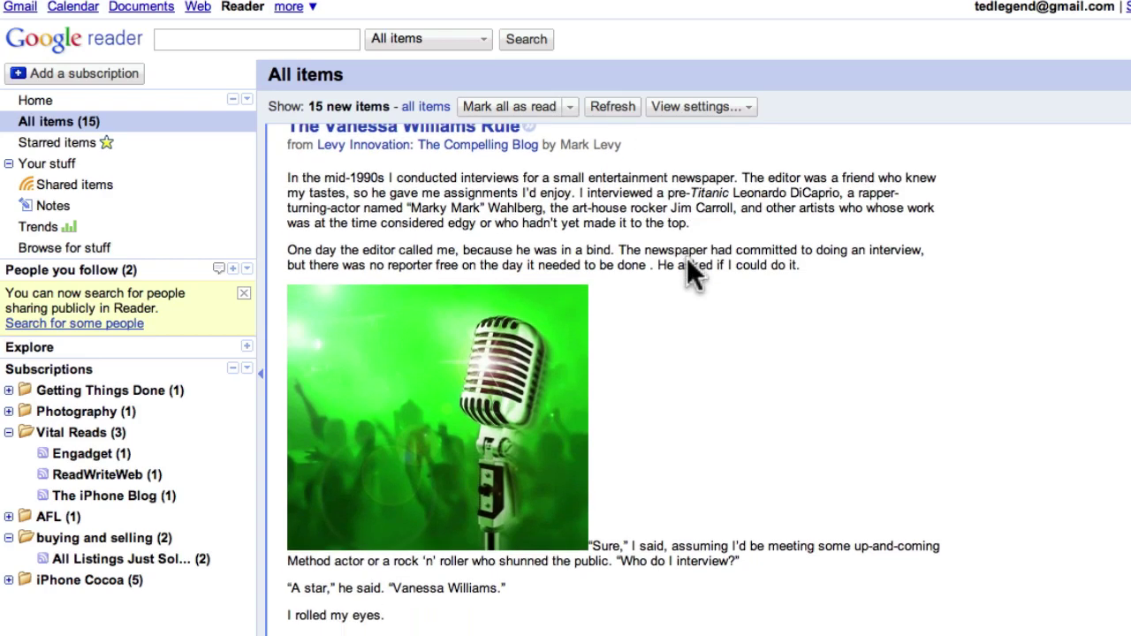
scroll(687, 265, down, 1)
scroll(598, 214, up, 3)
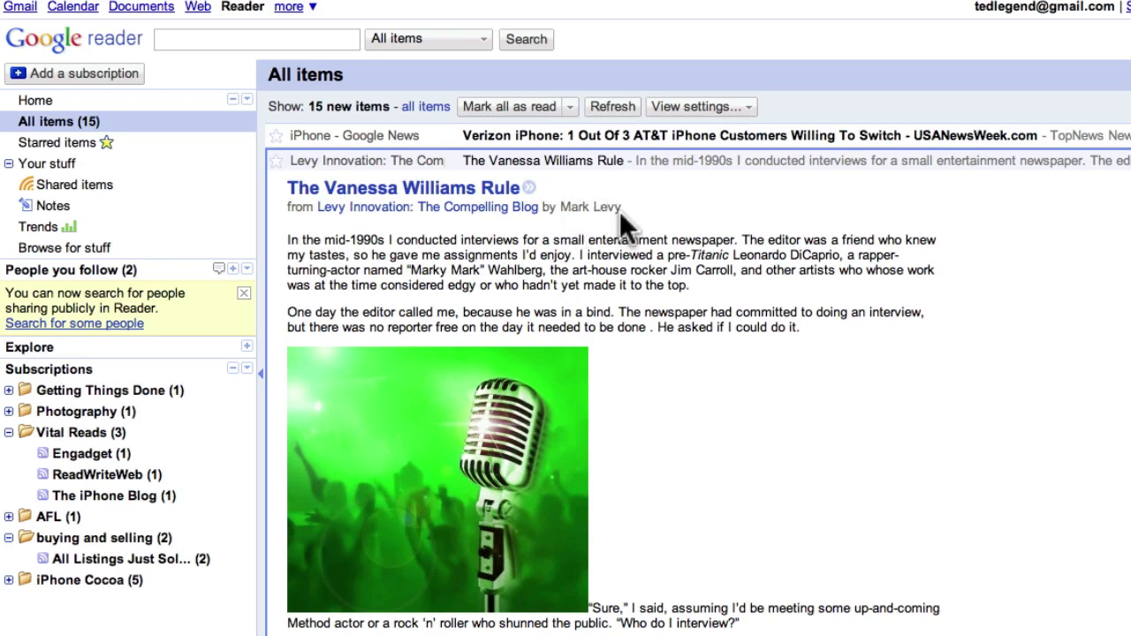
scroll(620, 211, down, 10)
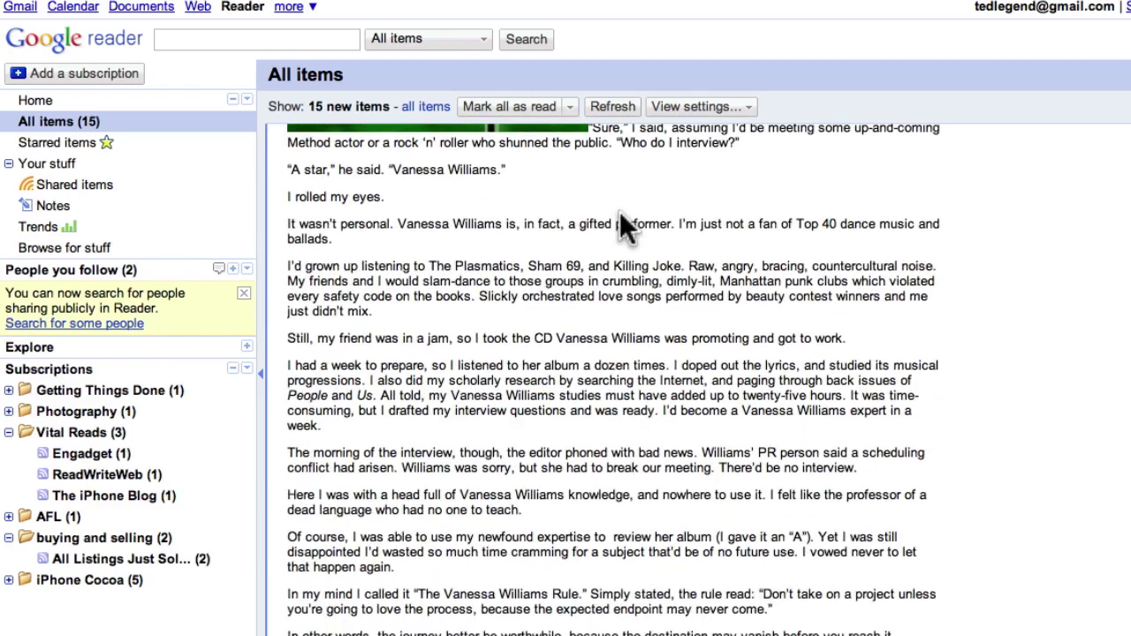
scroll(620, 212, down, 8)
scroll(621, 216, down, 2)
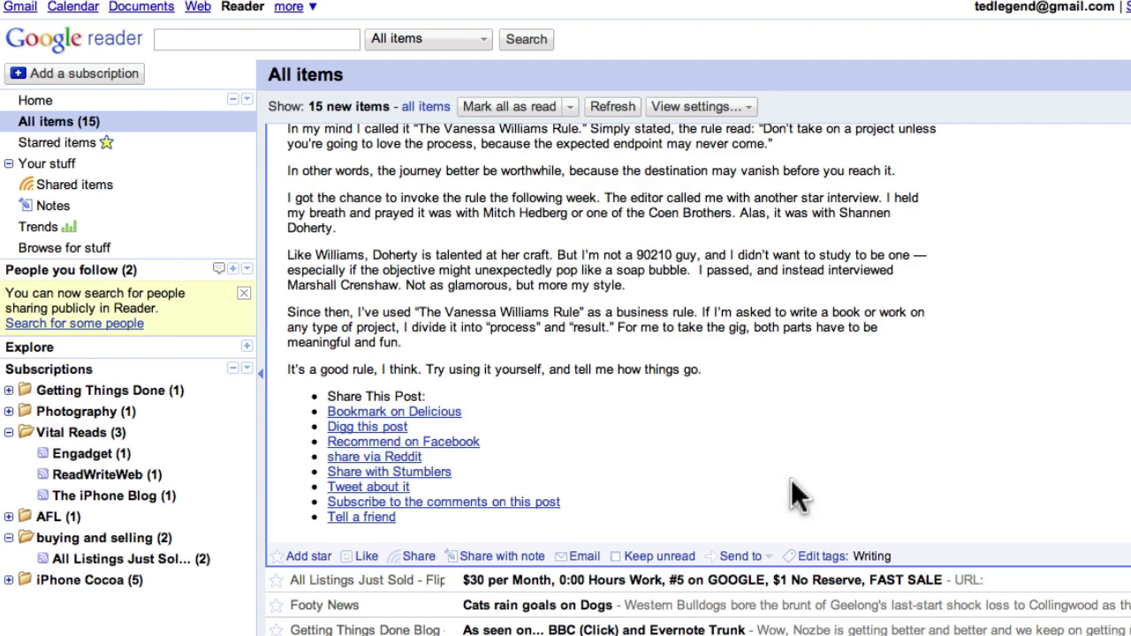
Examine the article's Send to destinations and its email form, closing both without sending anything.
click(766, 562)
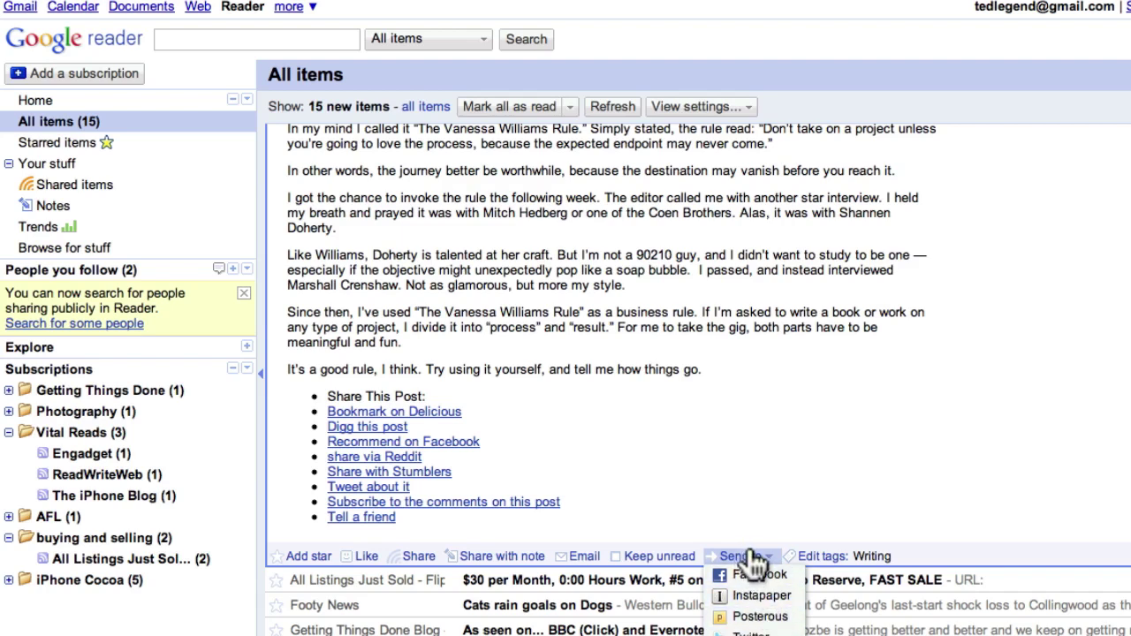
click(748, 498)
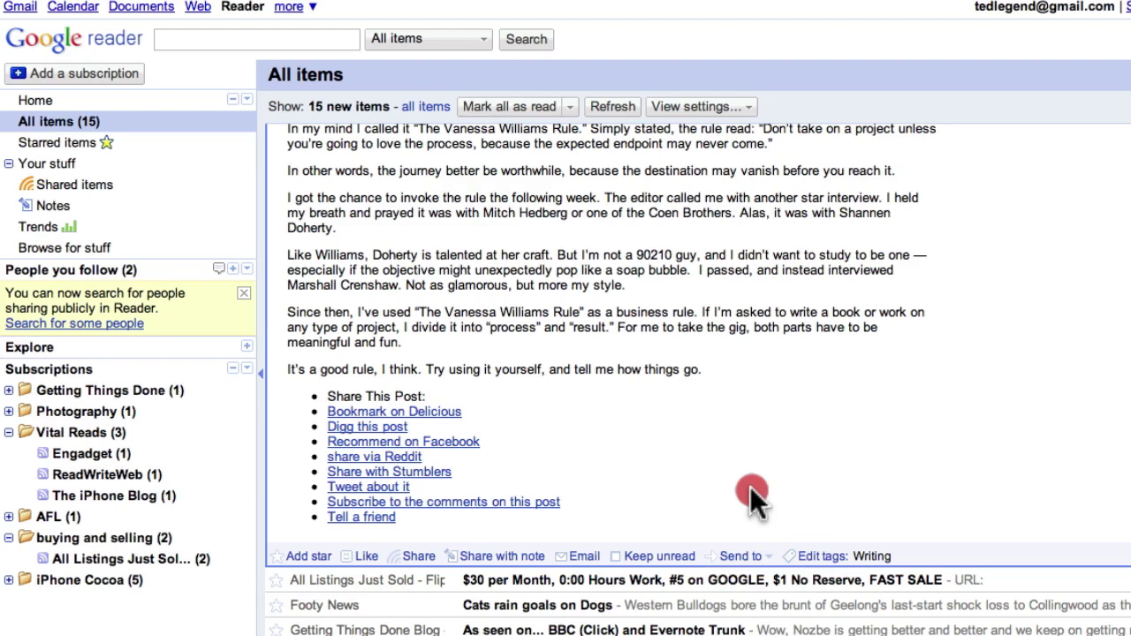
click(584, 559)
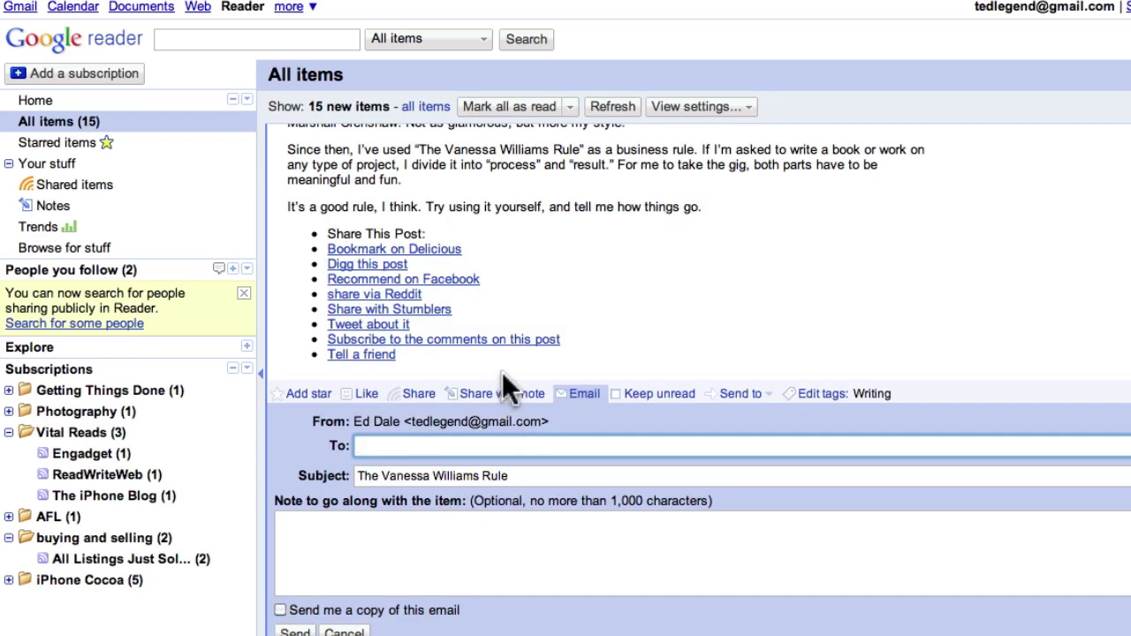
click(654, 358)
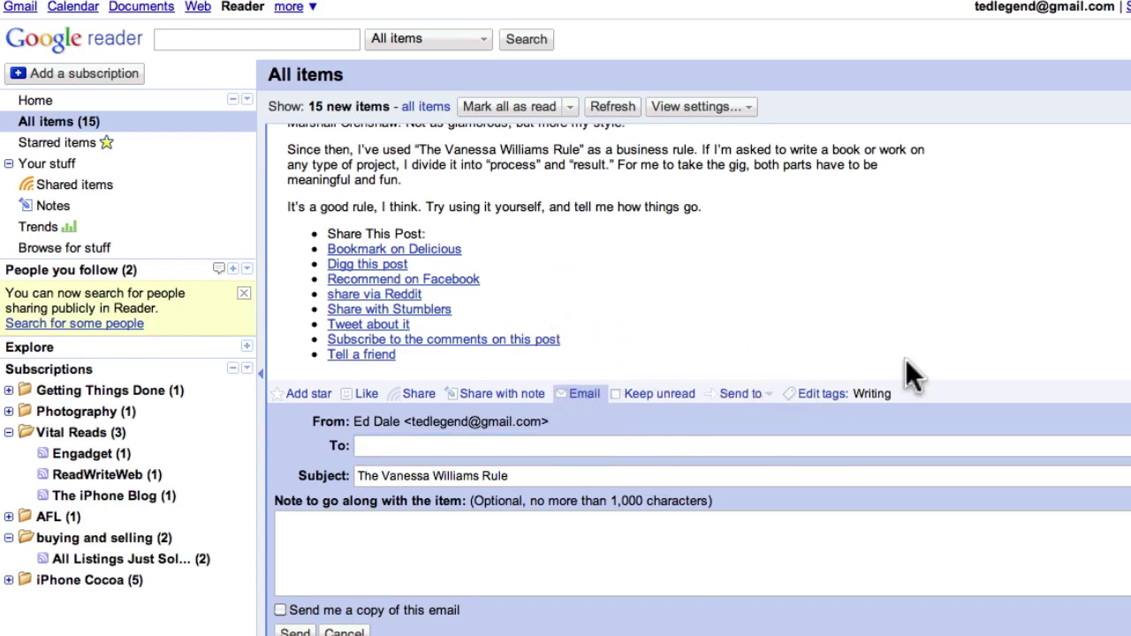
click(591, 391)
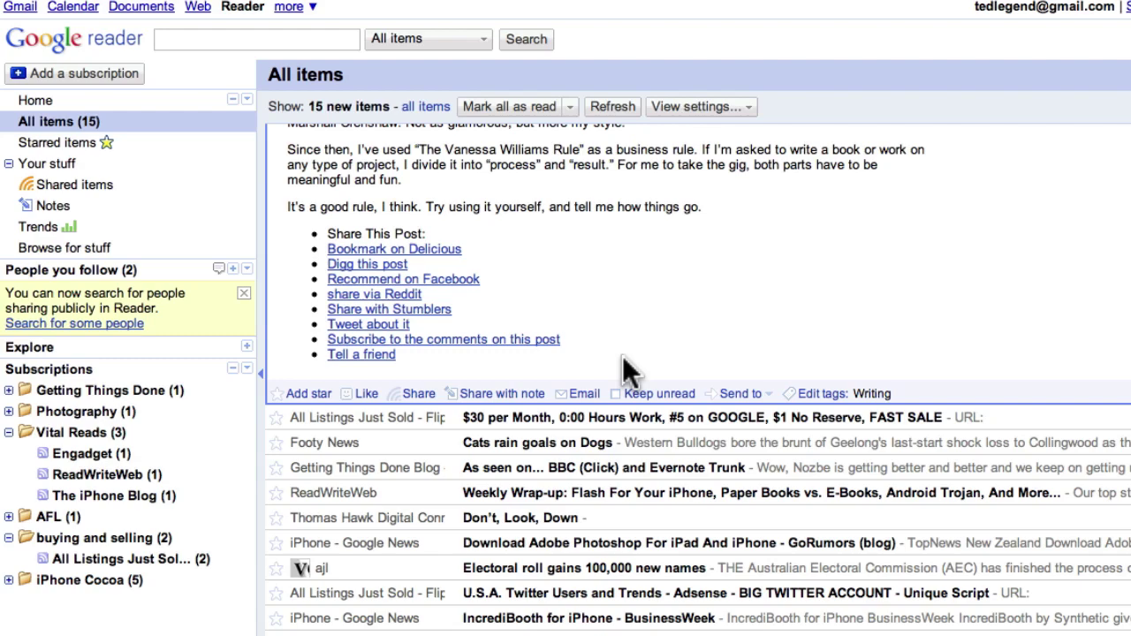
Copy the article's two paragraphs running from "In my mind I called it" to "before you reach it.".
scroll(675, 332, up, 5)
scroll(675, 332, up, 5)
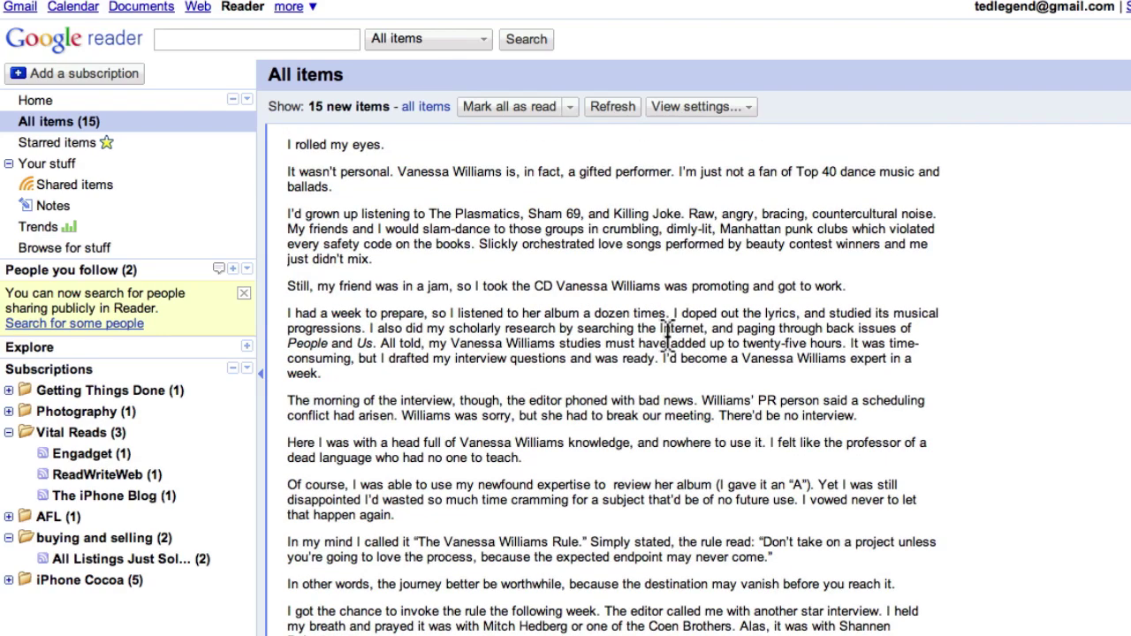
scroll(667, 334, up, 5)
scroll(663, 332, up, 3)
scroll(657, 327, up, 2)
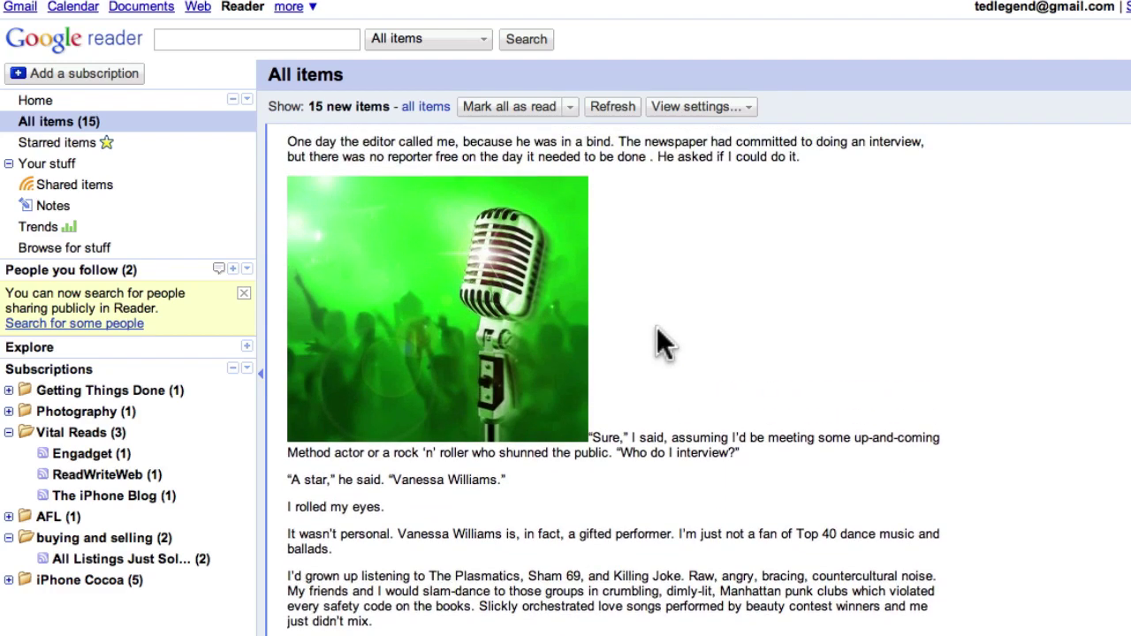
scroll(655, 327, up, 4)
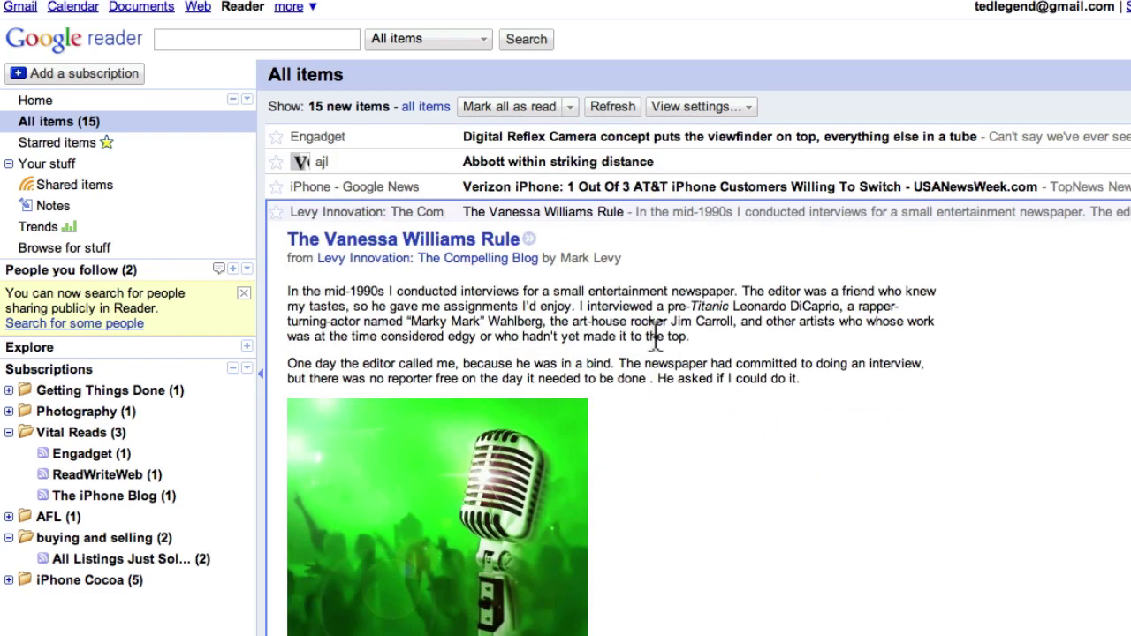
scroll(658, 334, down, 6)
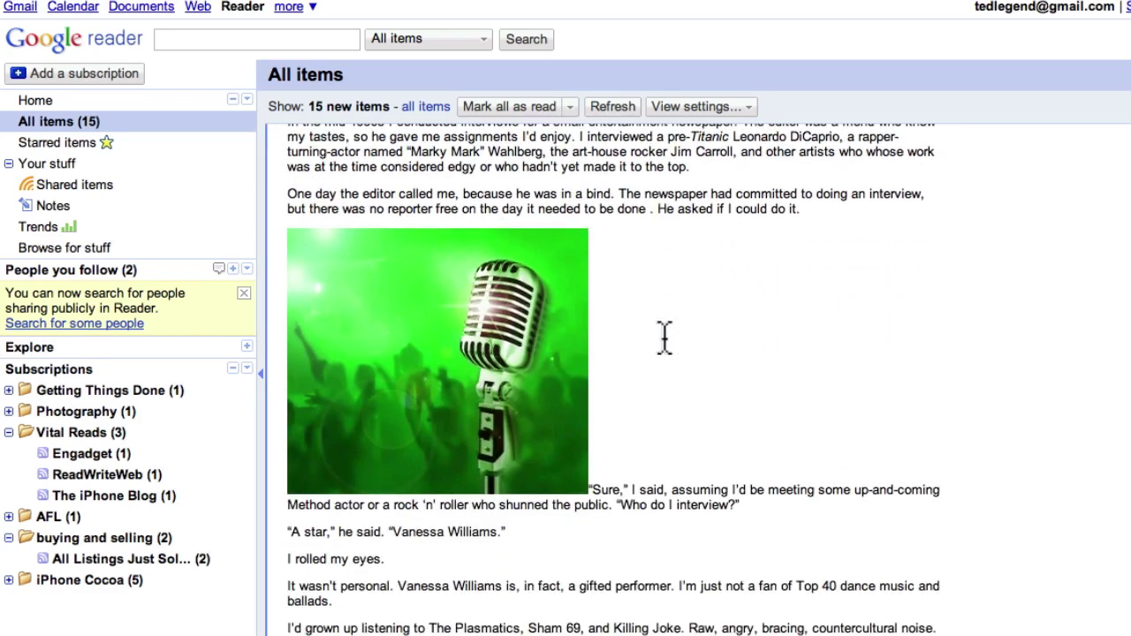
scroll(663, 331, down, 14)
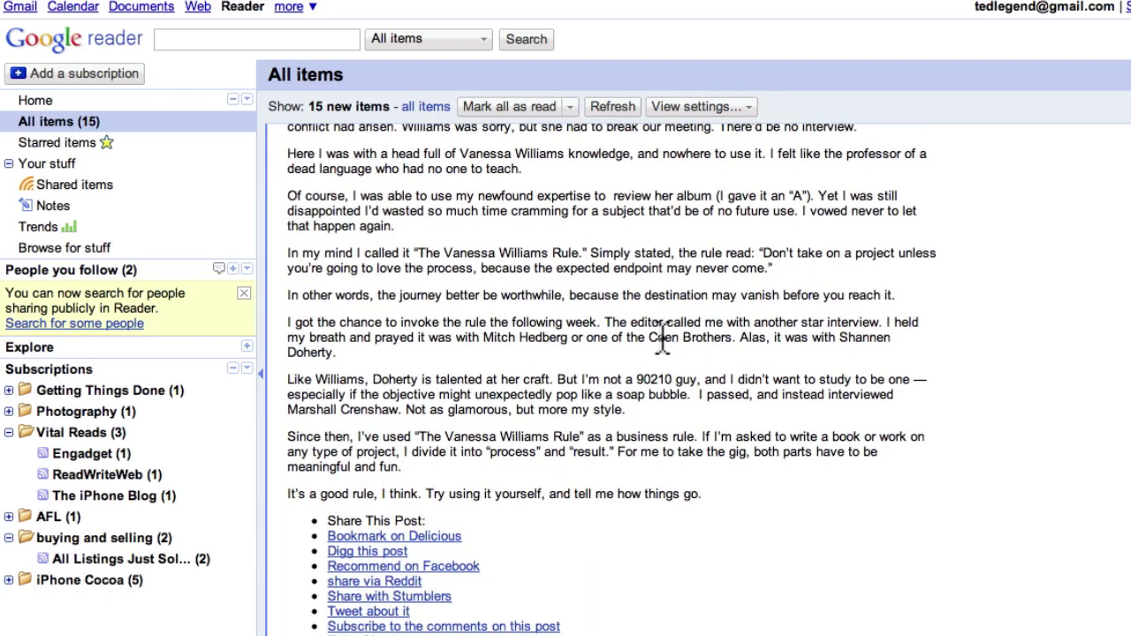
scroll(485, 309, up, 1)
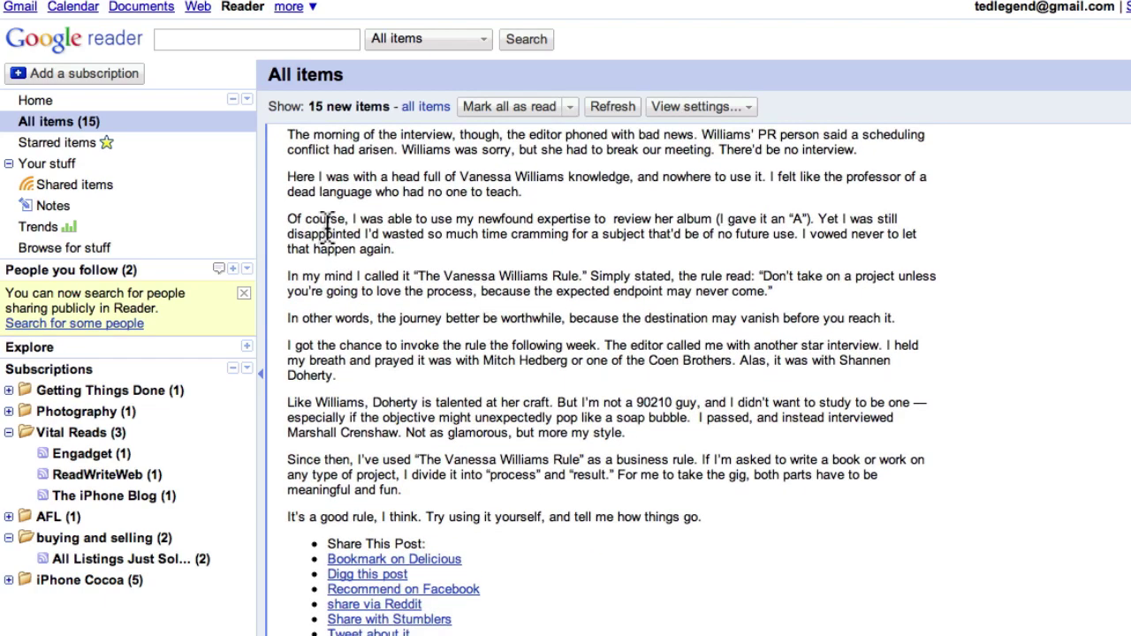
drag(288, 277, 927, 326)
right_click(829, 281)
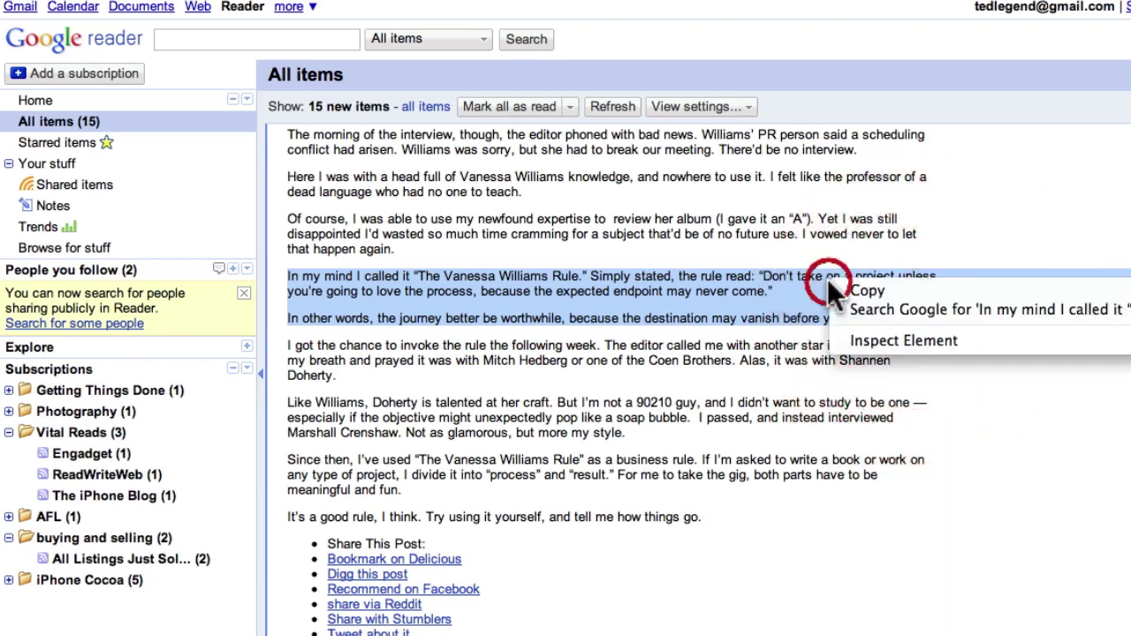
click(860, 286)
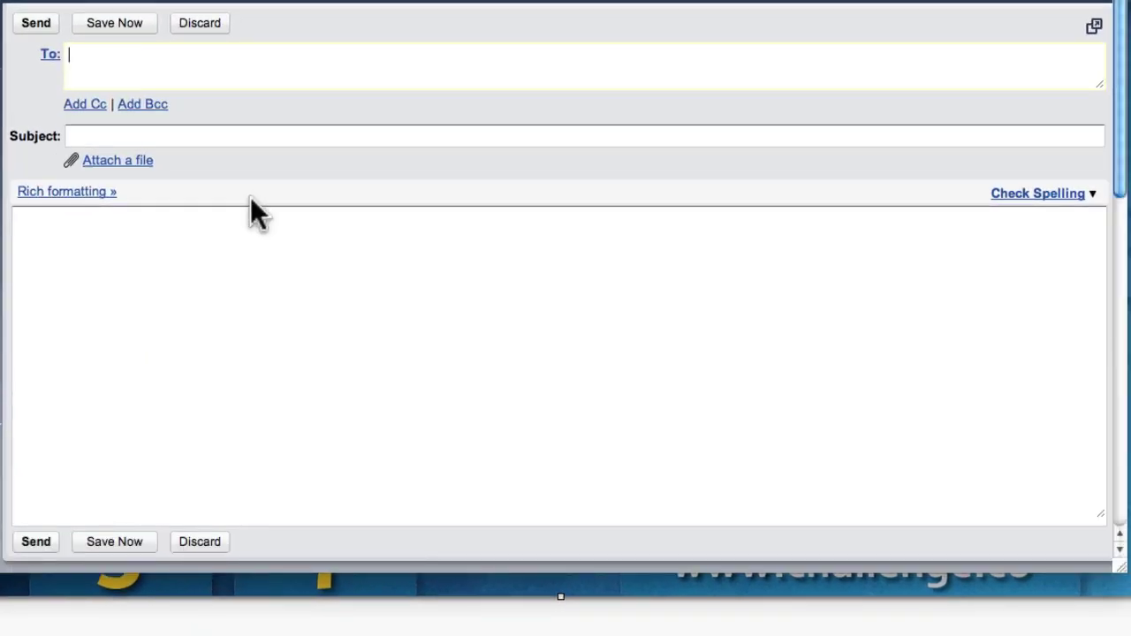
Paste the copied excerpt into the body of a new Gmail message and add two blank lines above it in rich formatting.
click(255, 248)
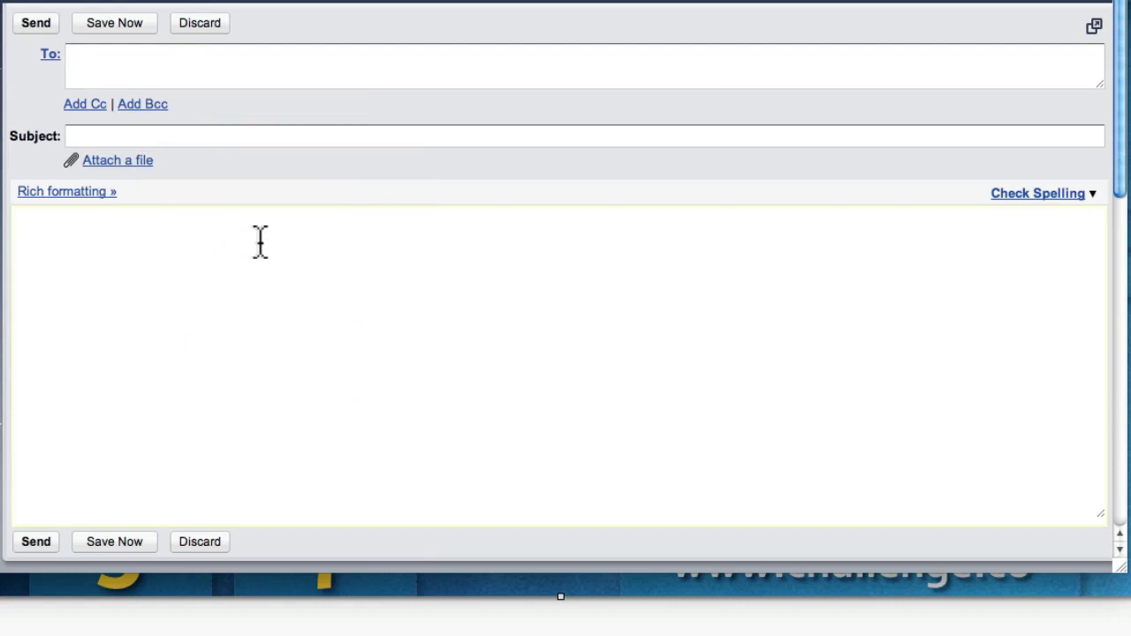
key(super+v)
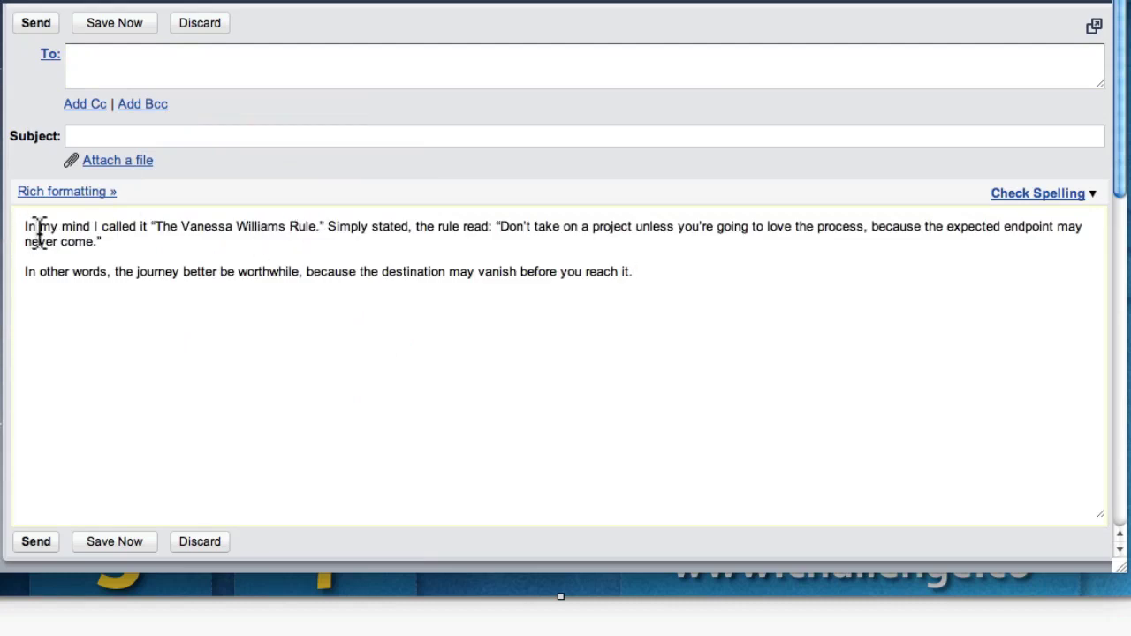
click(76, 195)
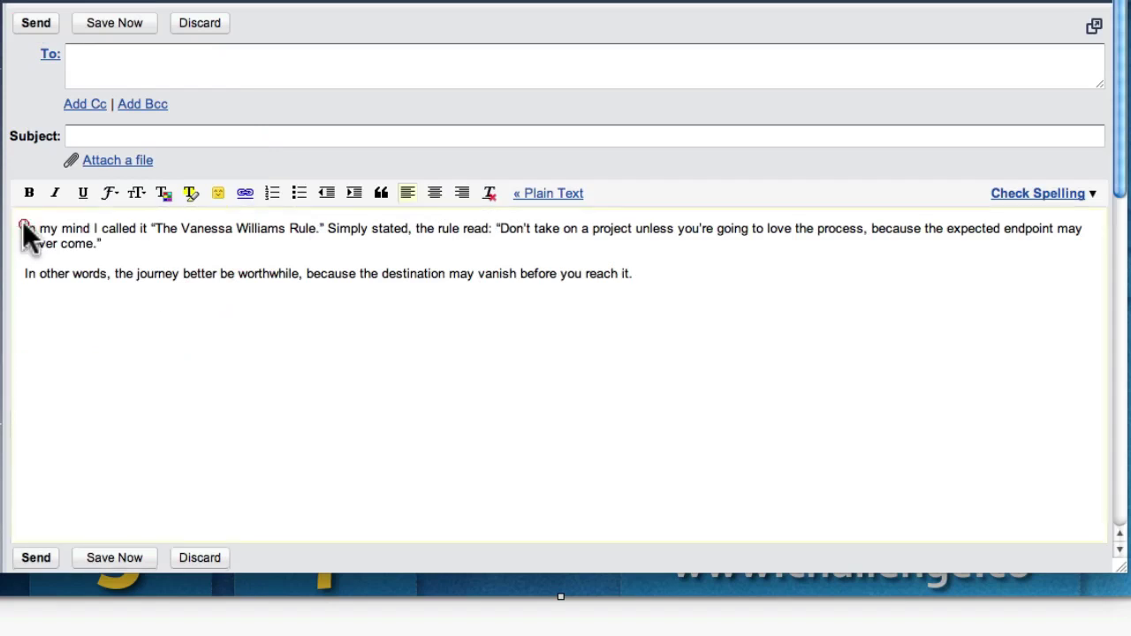
key(Return)
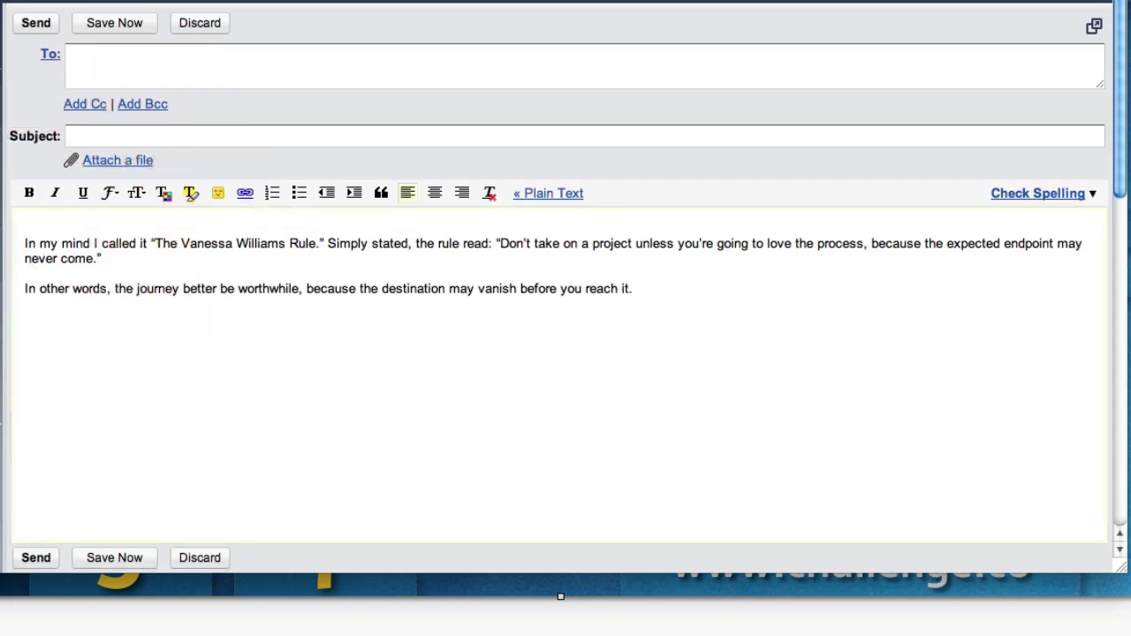
key(Return)
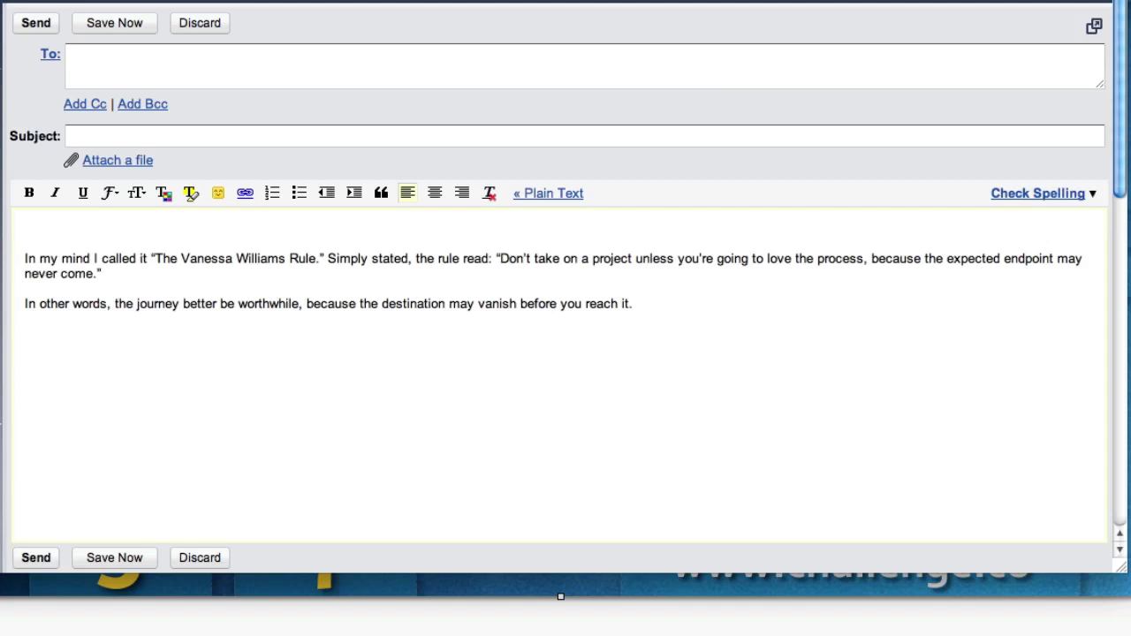
click(63, 219)
Format both pasted paragraphs in the message body as a quote.
drag(26, 257, 547, 323)
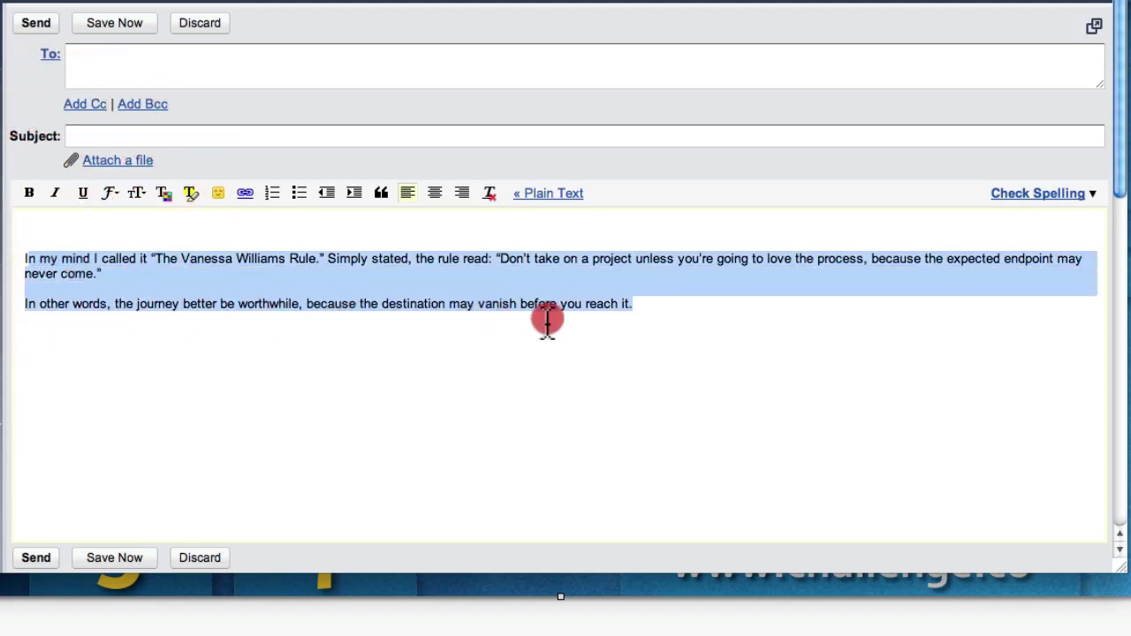
drag(26, 260, 29, 259)
click(28, 259)
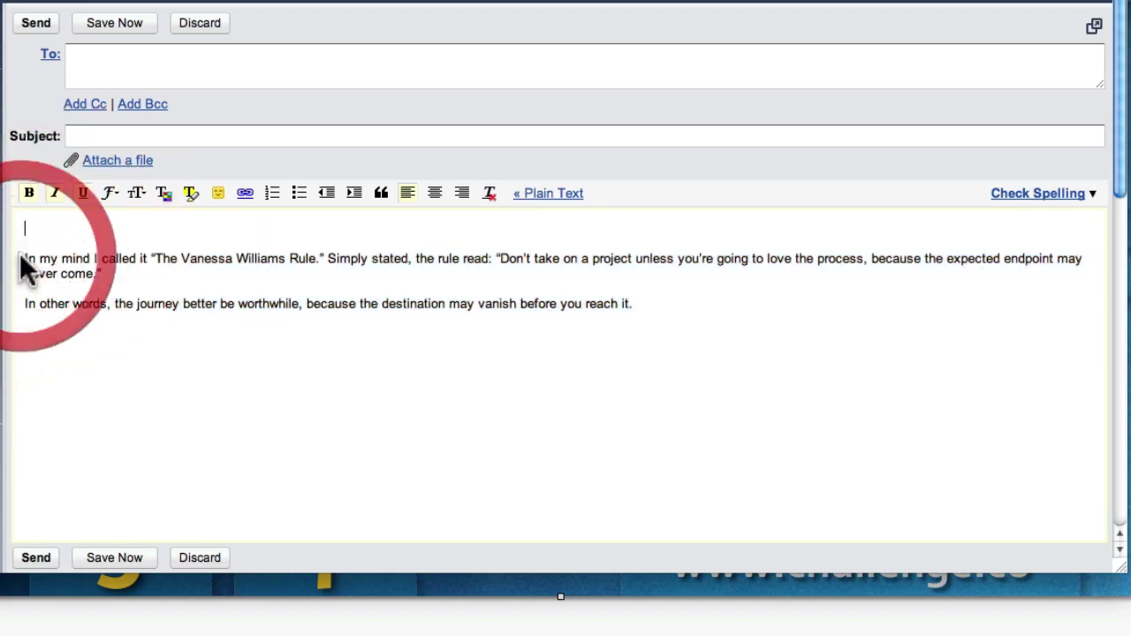
drag(25, 258, 719, 334)
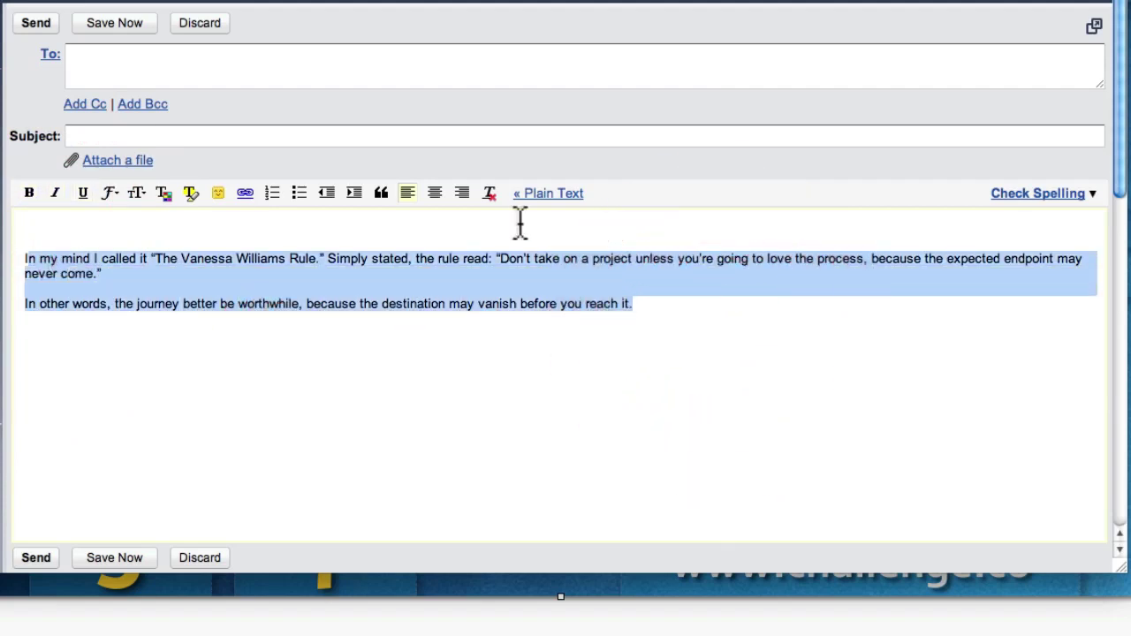
click(382, 193)
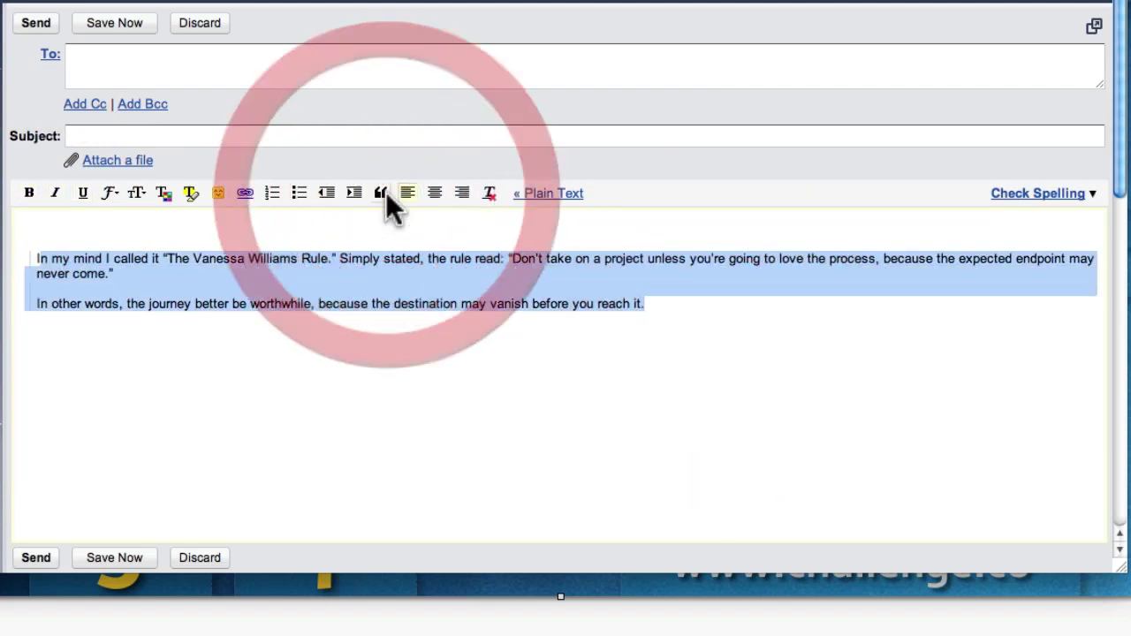
click(709, 402)
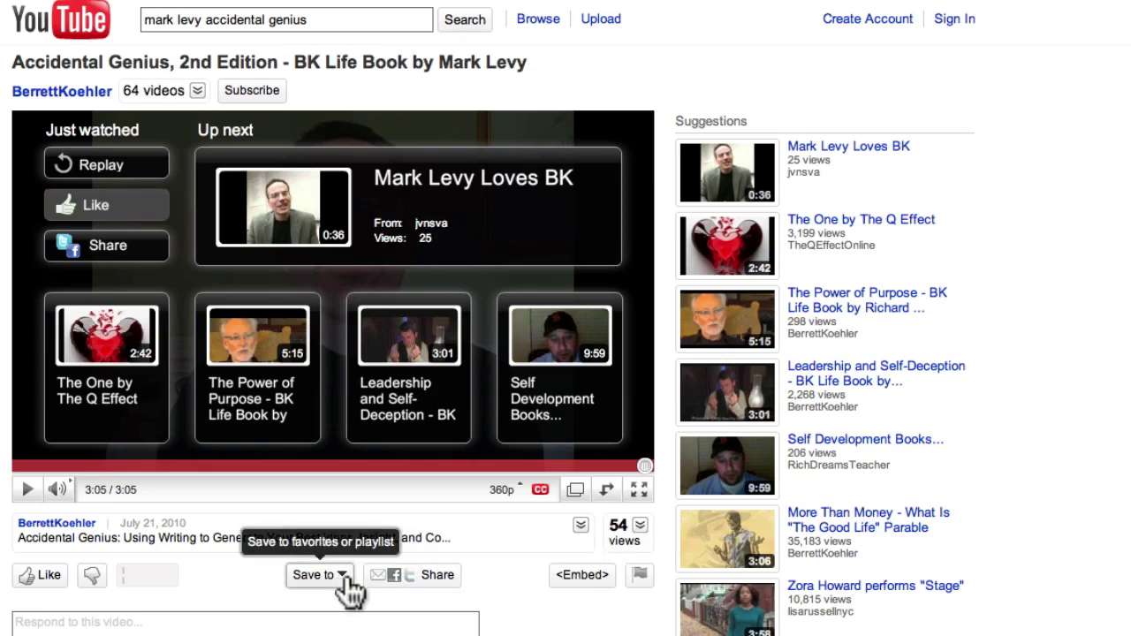
Copy the Accidental Genius video's share URL from YouTube and paste it above the quoted excerpt in the Gmail message.
click(582, 574)
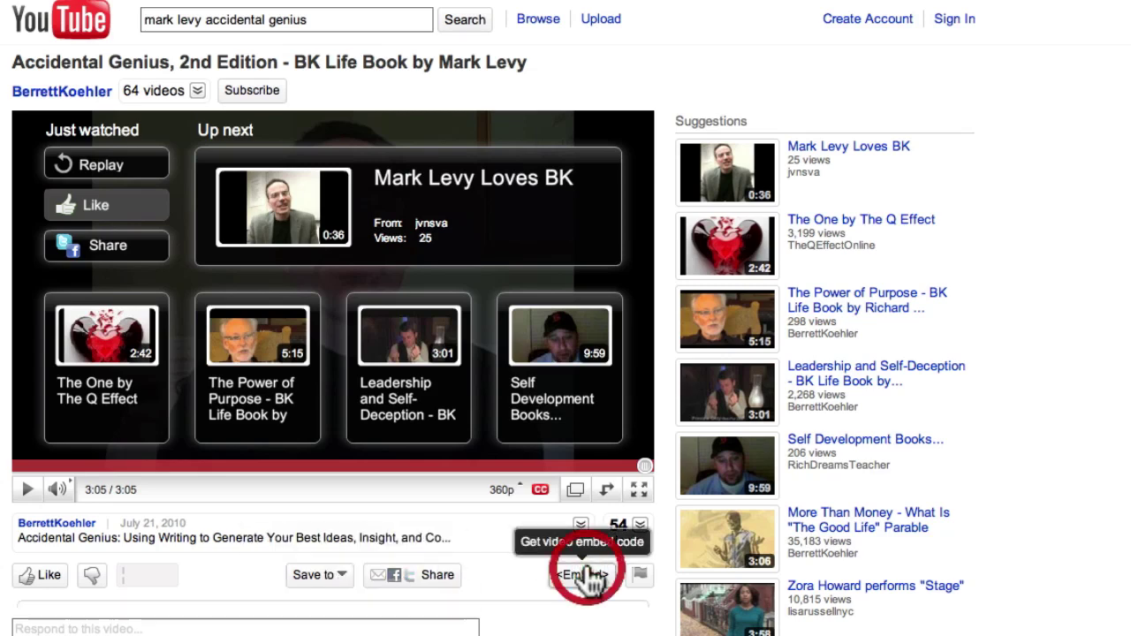
scroll(451, 591, down, 5)
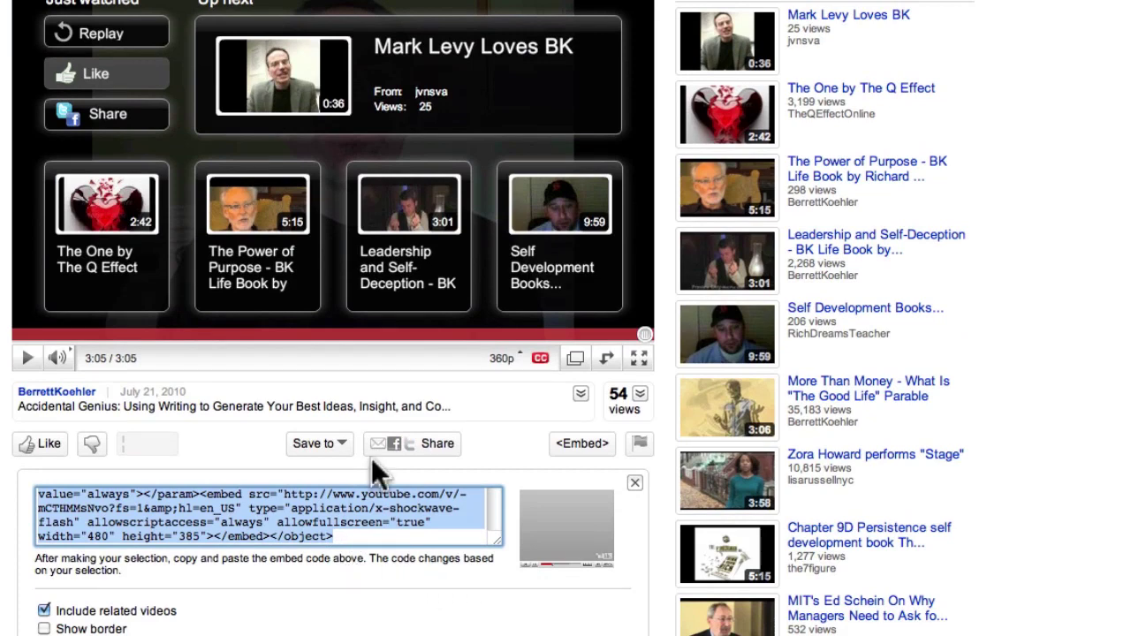
click(429, 447)
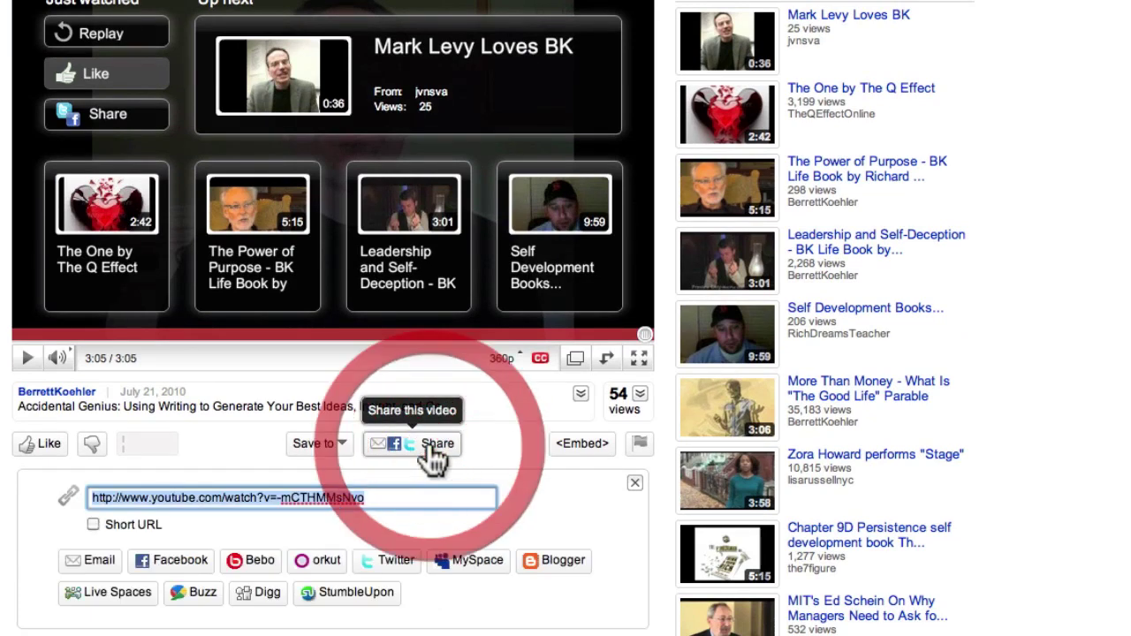
drag(376, 498, 75, 486)
key(super+c)
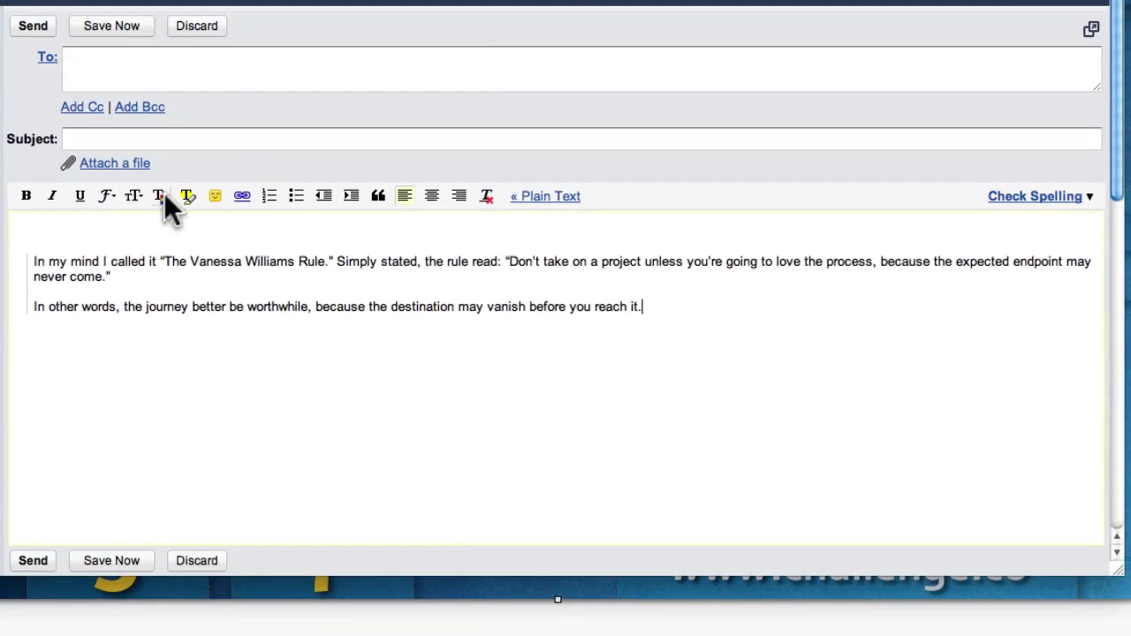
click(39, 235)
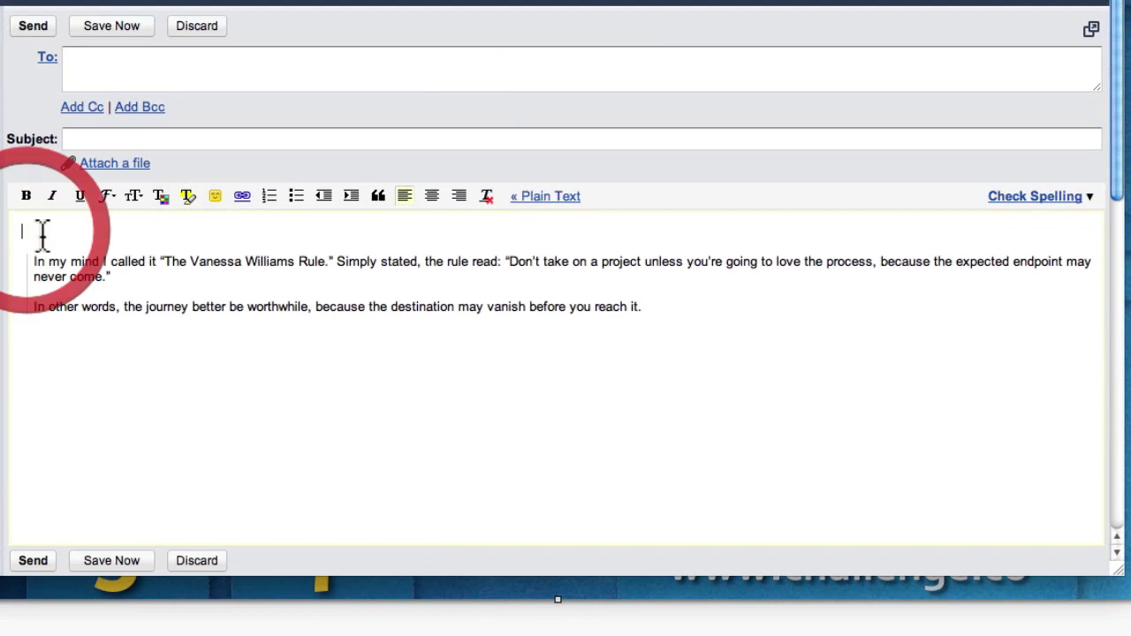
key(super+v)
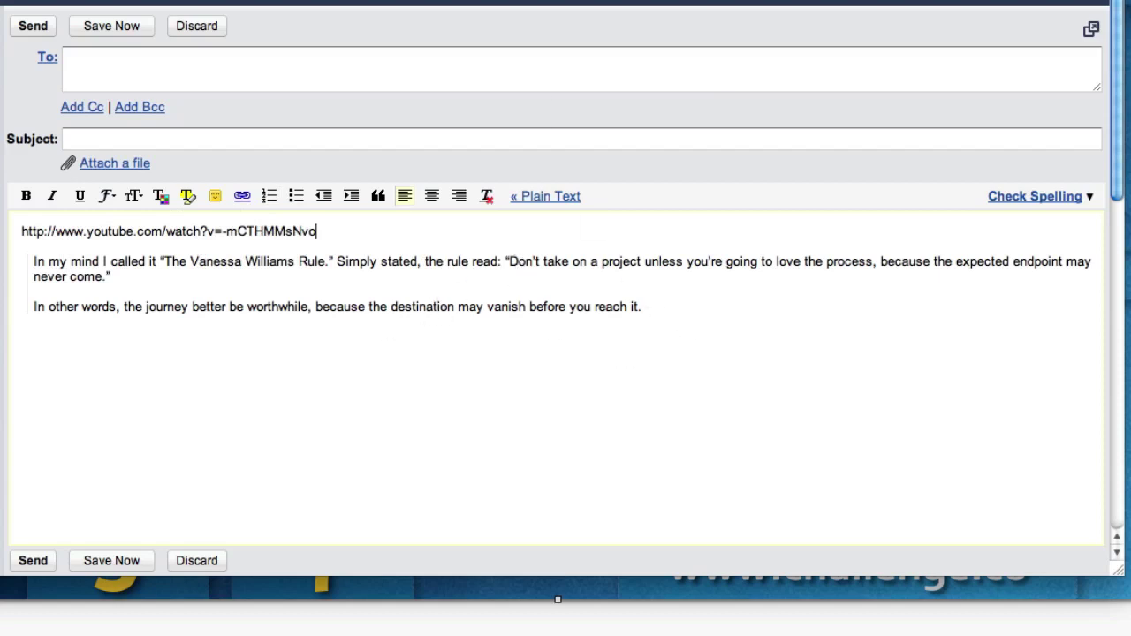
Go back to the article in Google Reader and open its original page to get the article's web address.
key(super+grave)
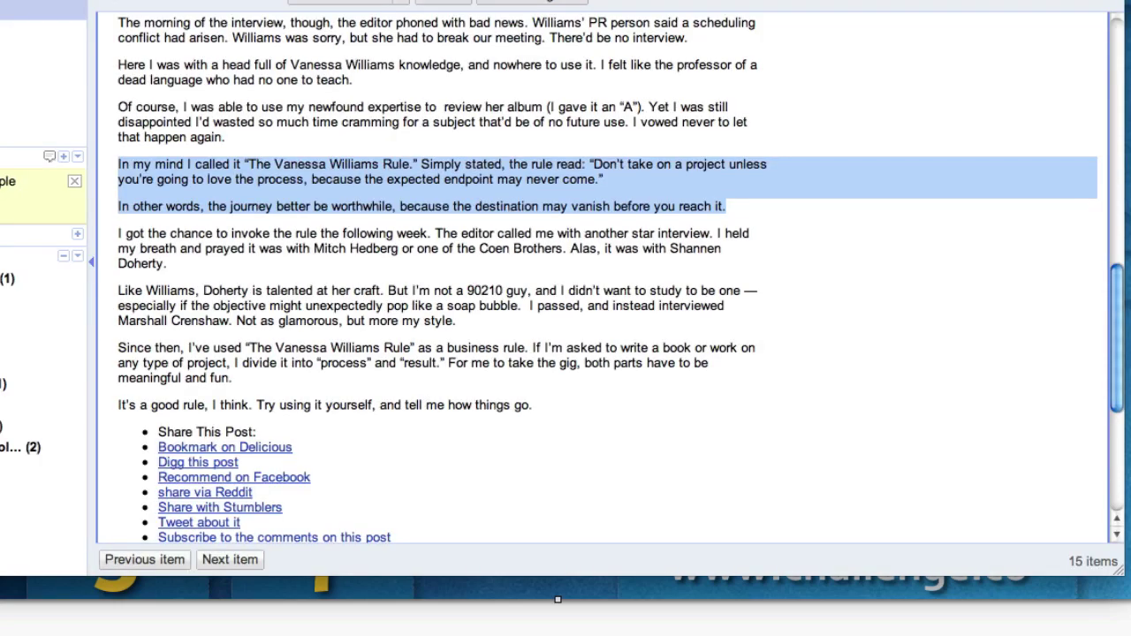
scroll(332, 58, up, 5)
scroll(332, 58, up, 5)
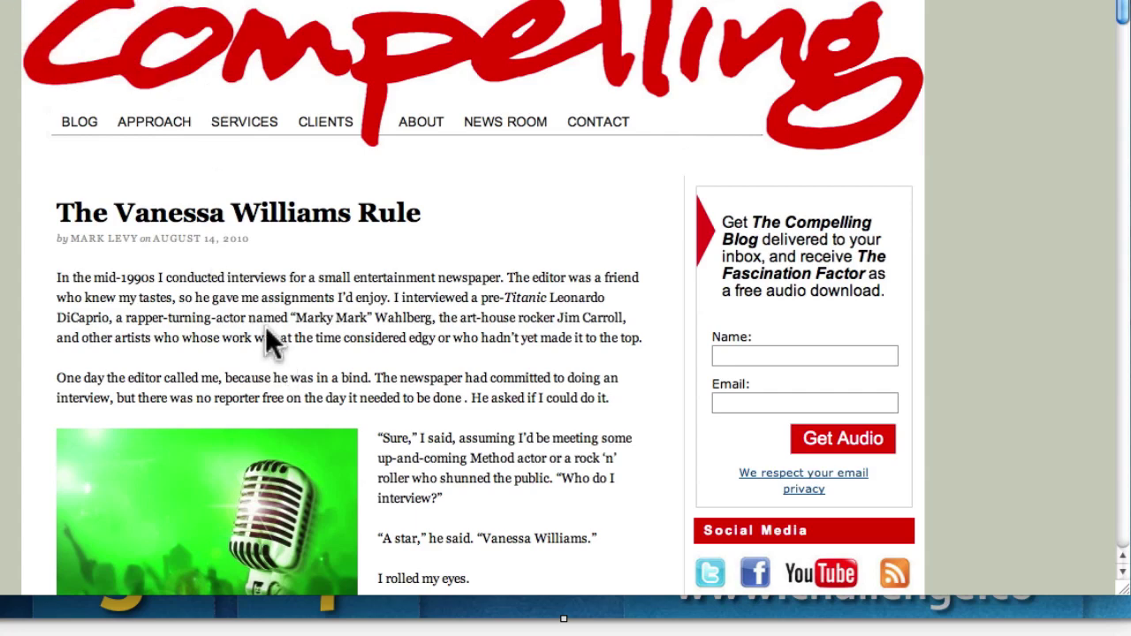
key(super+Tab)
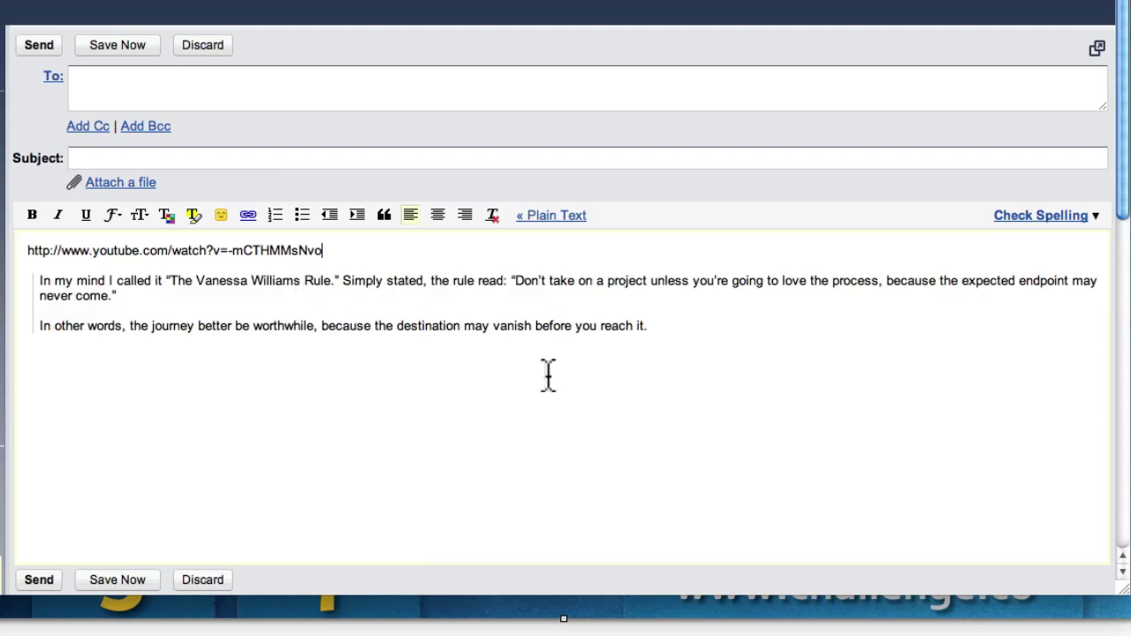
click(655, 325)
key(Return)
key(Return)
text(http://www.levyinnovation.com/the-vanessa-williams-rule)
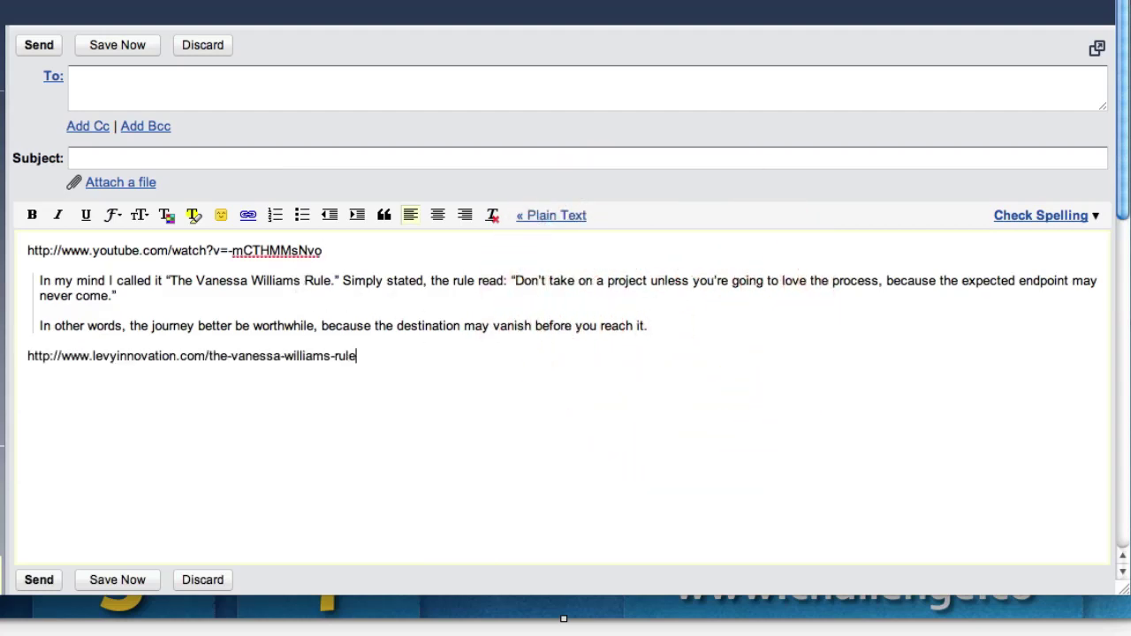
click(404, 370)
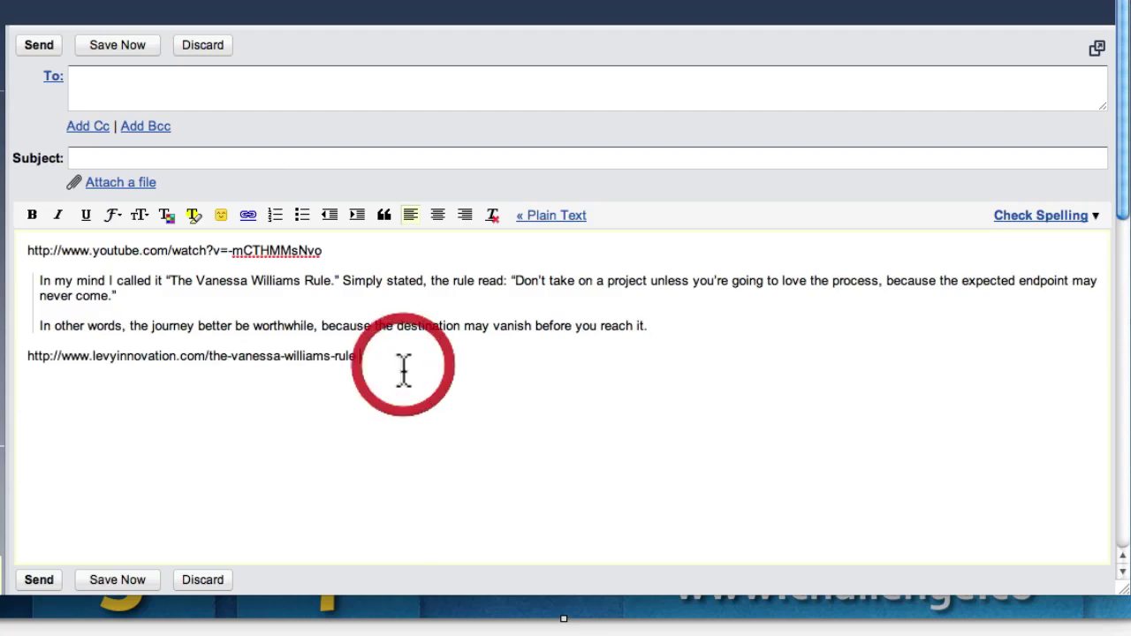
key(Return)
key(Return)
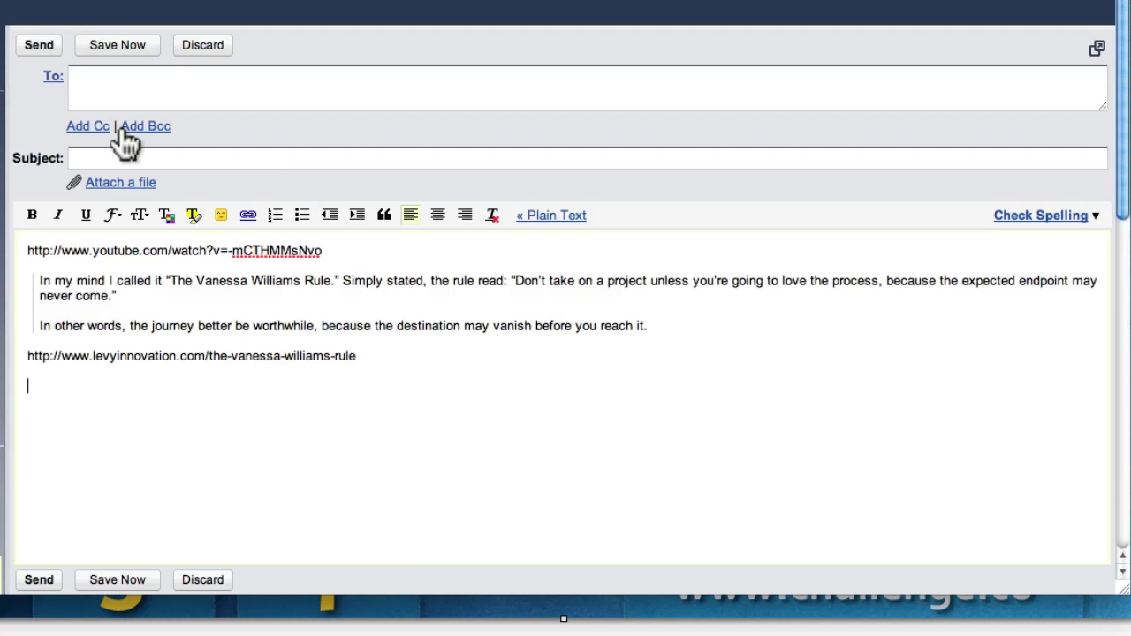
Address the message to Posterous's suggested posting address and set the subject to "The Vanessa Williams Rule".
click(124, 79)
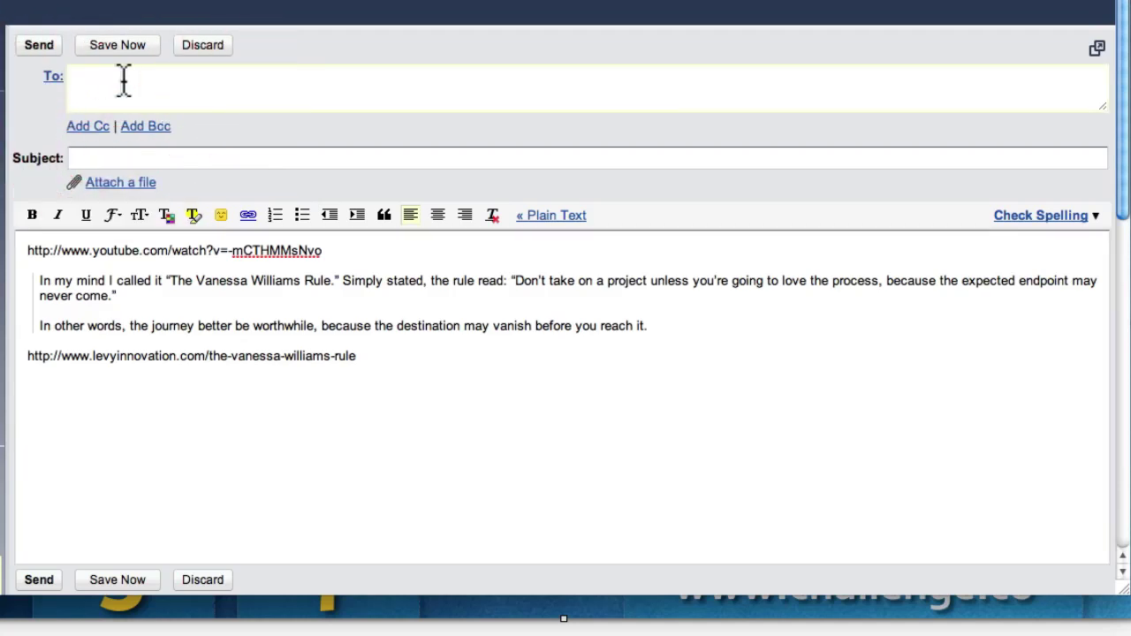
text(post)
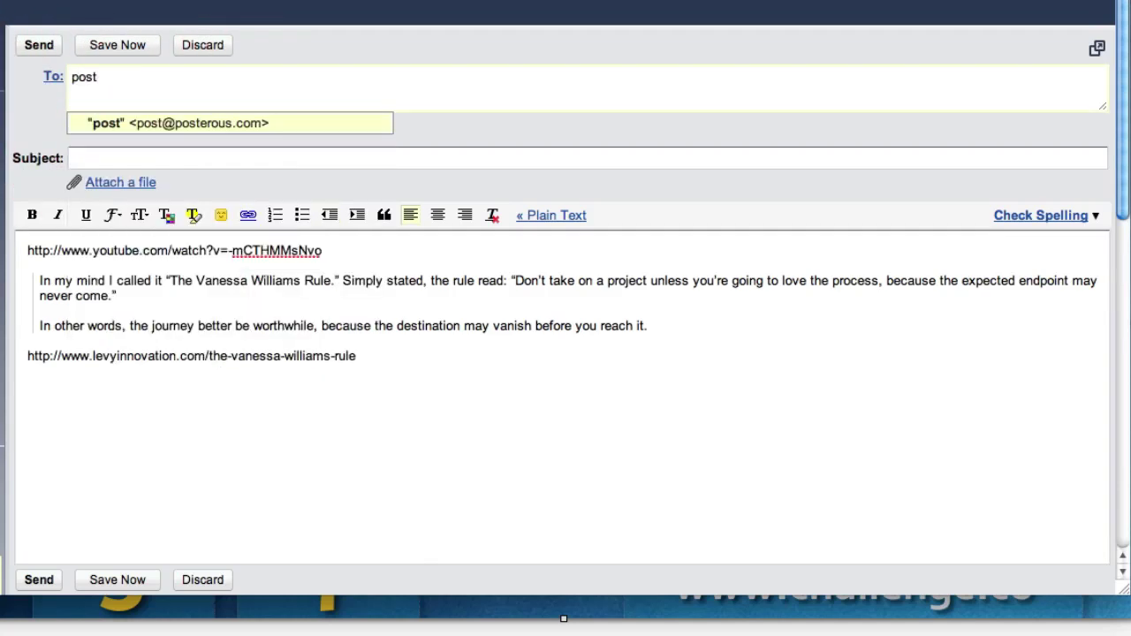
click(147, 123)
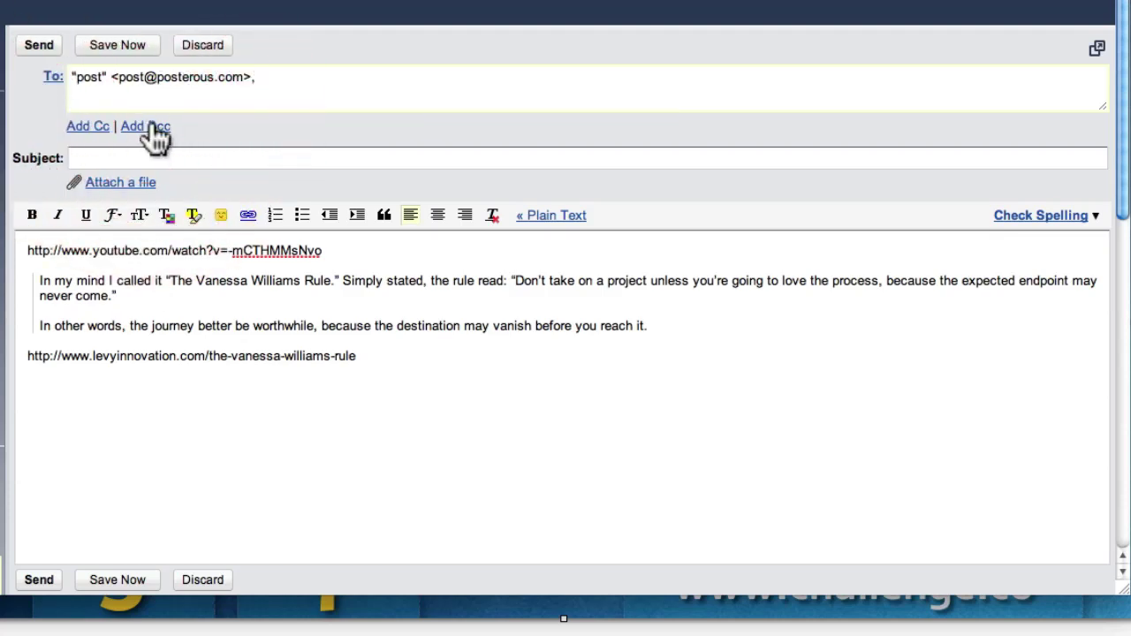
click(233, 160)
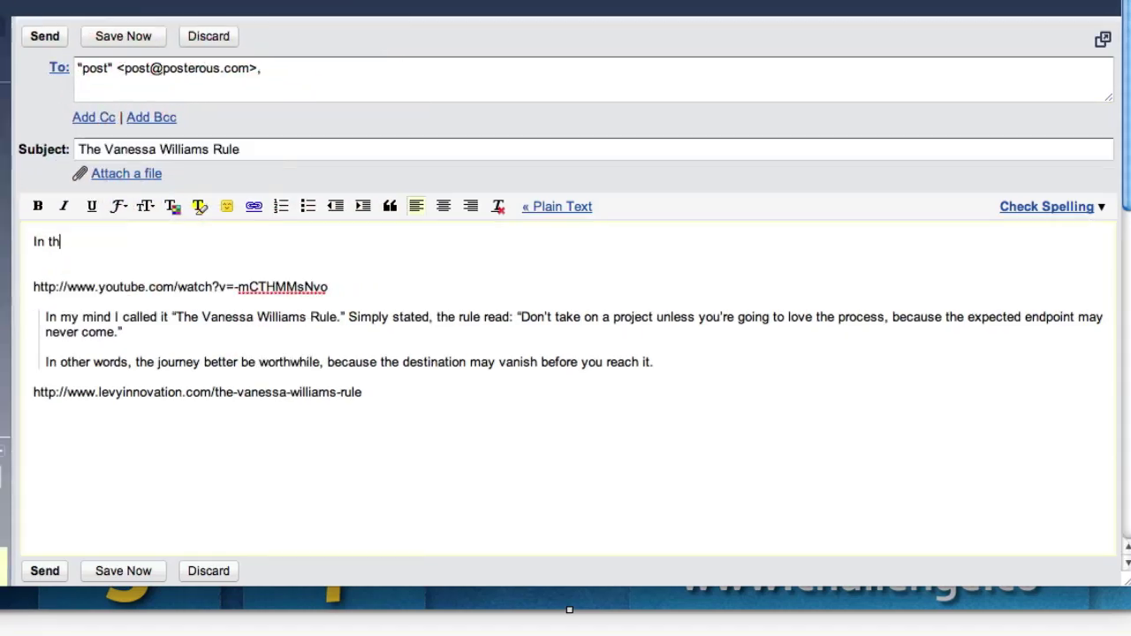
Write the opening words "In The Challenge this year" above the YouTube URL in the message body.
text(e)
text( C)
text(hell)
key(BackSpace)
key(BackSpace)
key(BackSpace)
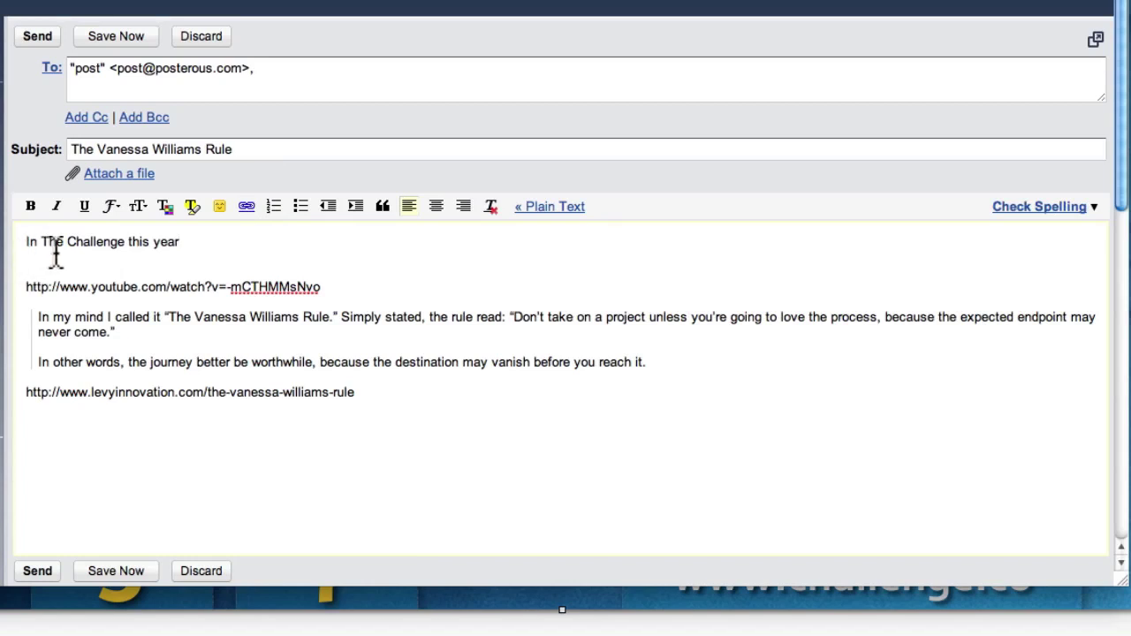
click(124, 241)
drag(123, 242, 41, 241)
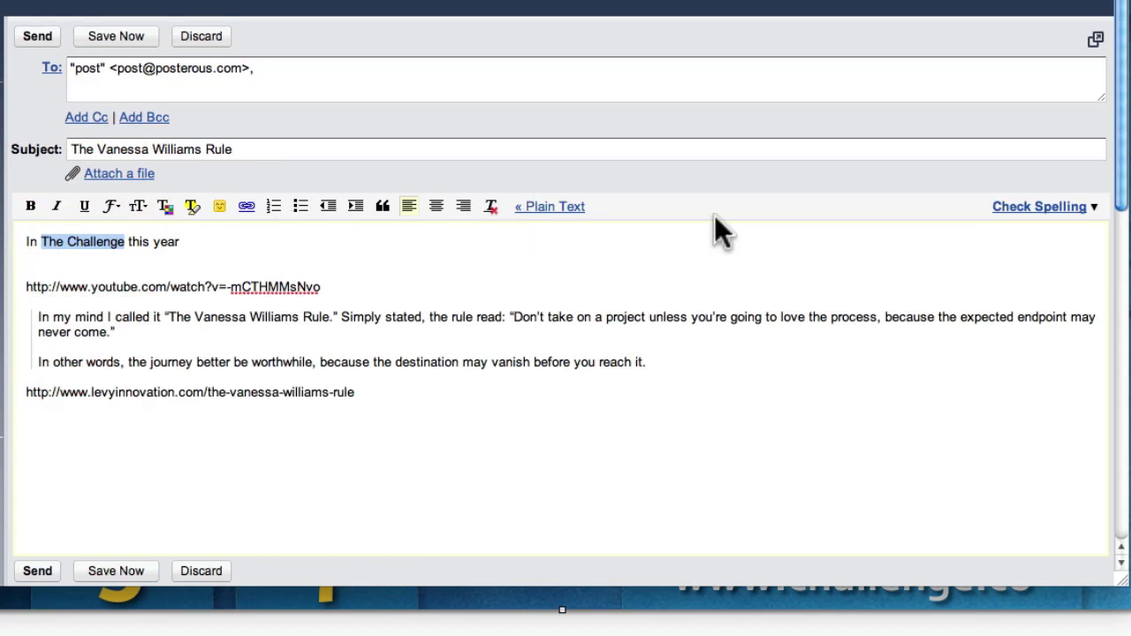
click(242, 211)
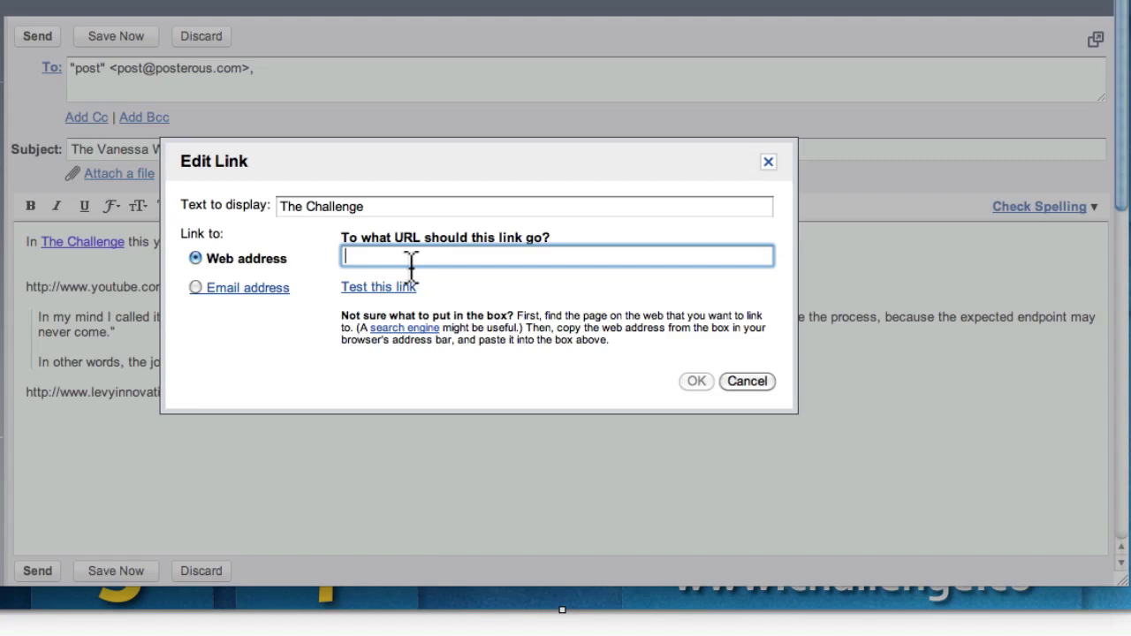
text(http:)
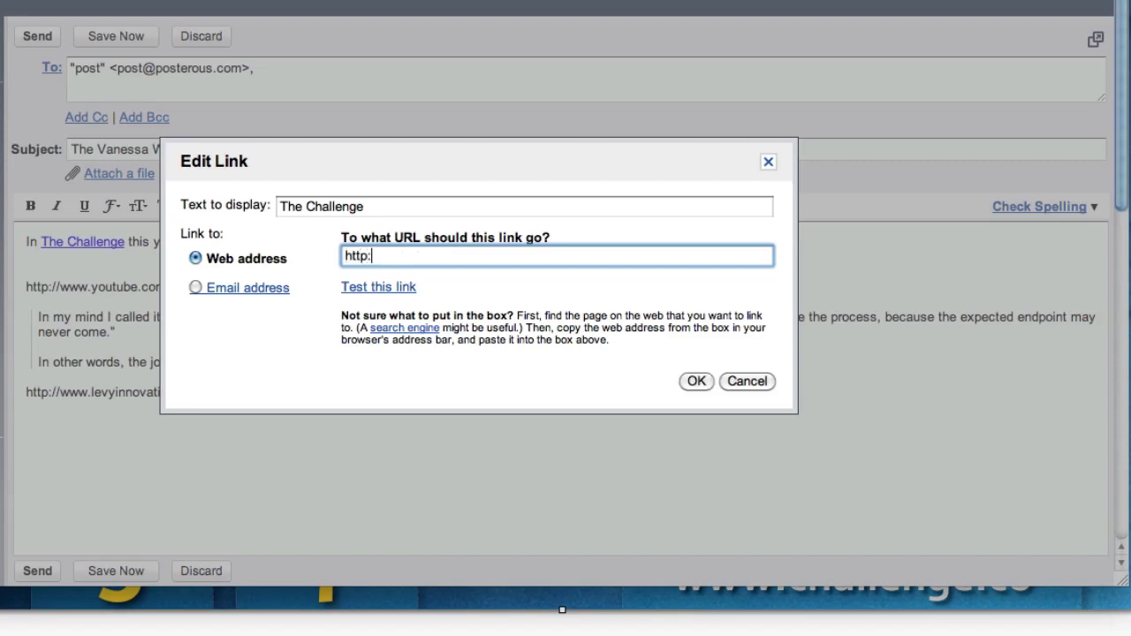
text(//www.challenge.co/)
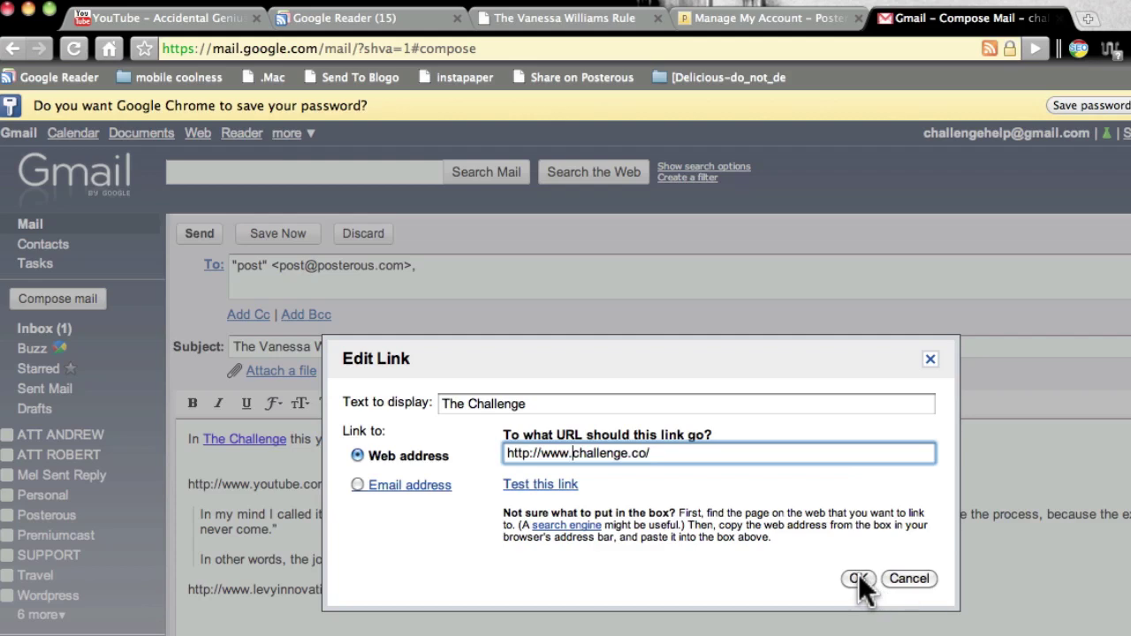
click(858, 578)
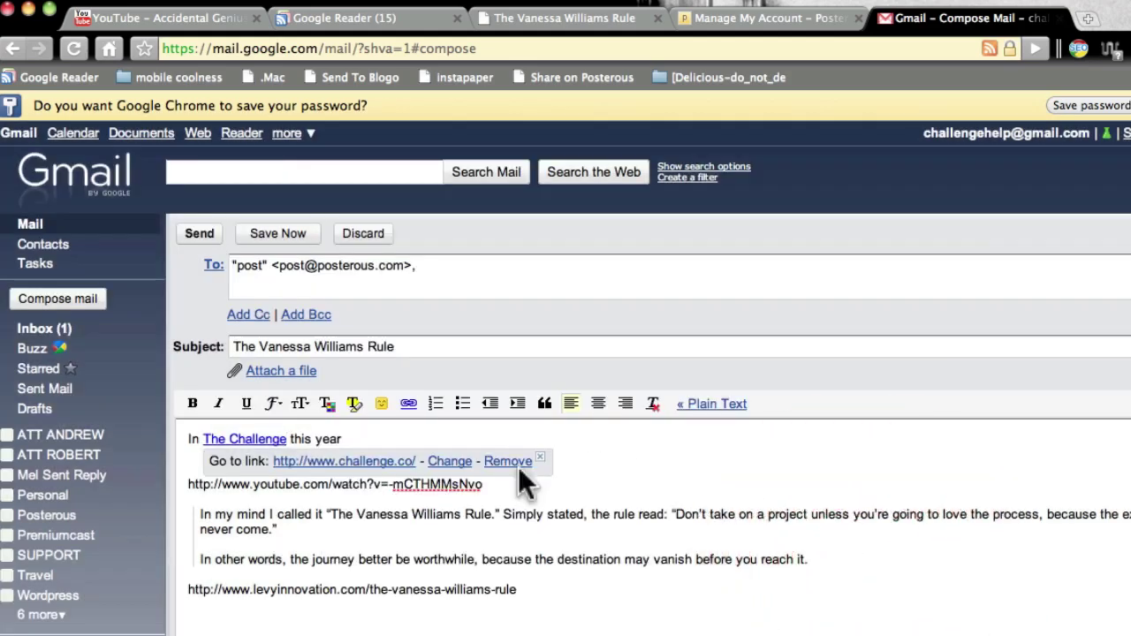
Continue the intro with ", "Free Writing" has been a real revelation to thousands of challengers, I loved this post from the Author of Accidental Genius, Mark Levy".
click(366, 438)
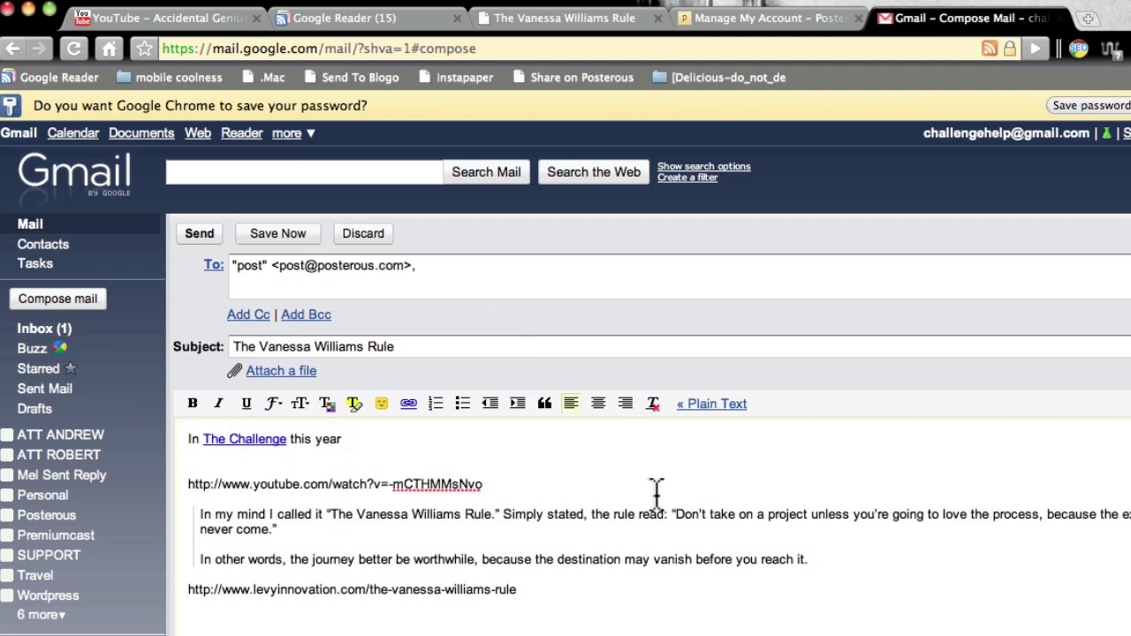
text(,)
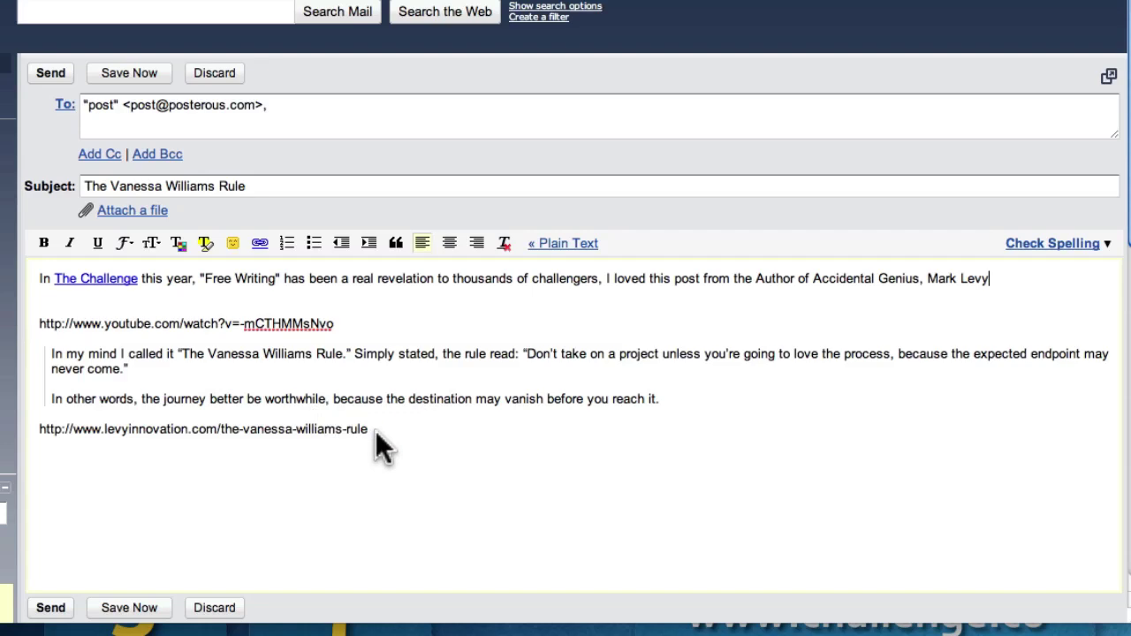
Copy the article URL below the quote and replace it with the text "The Vanessa Williams Rule".
drag(371, 431, 39, 428)
key(super+c)
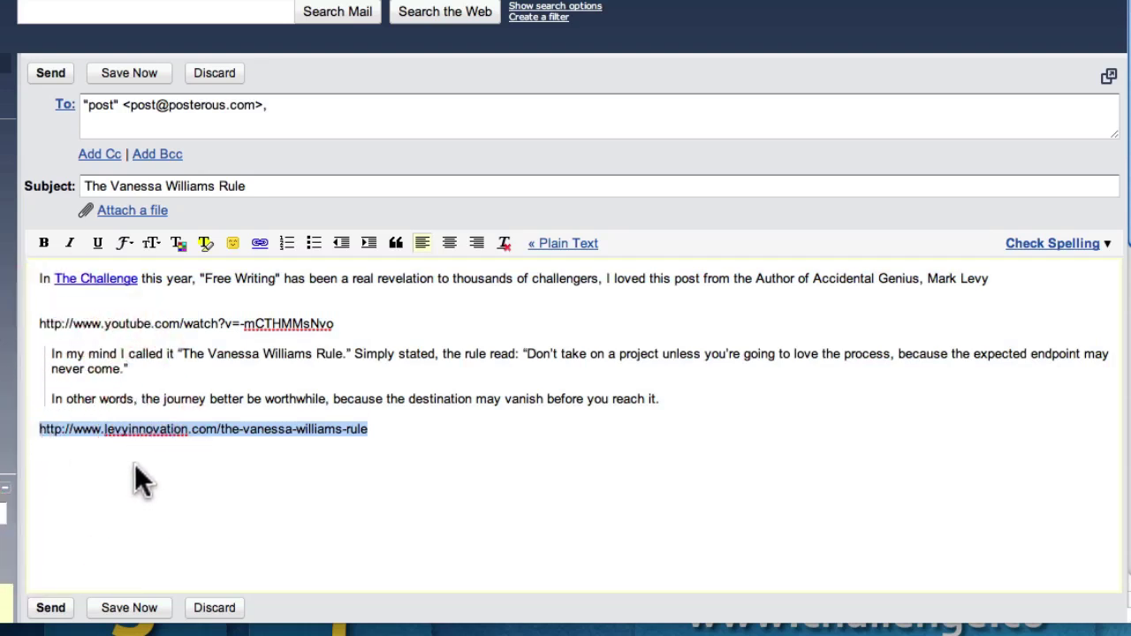
key(BackSpace)
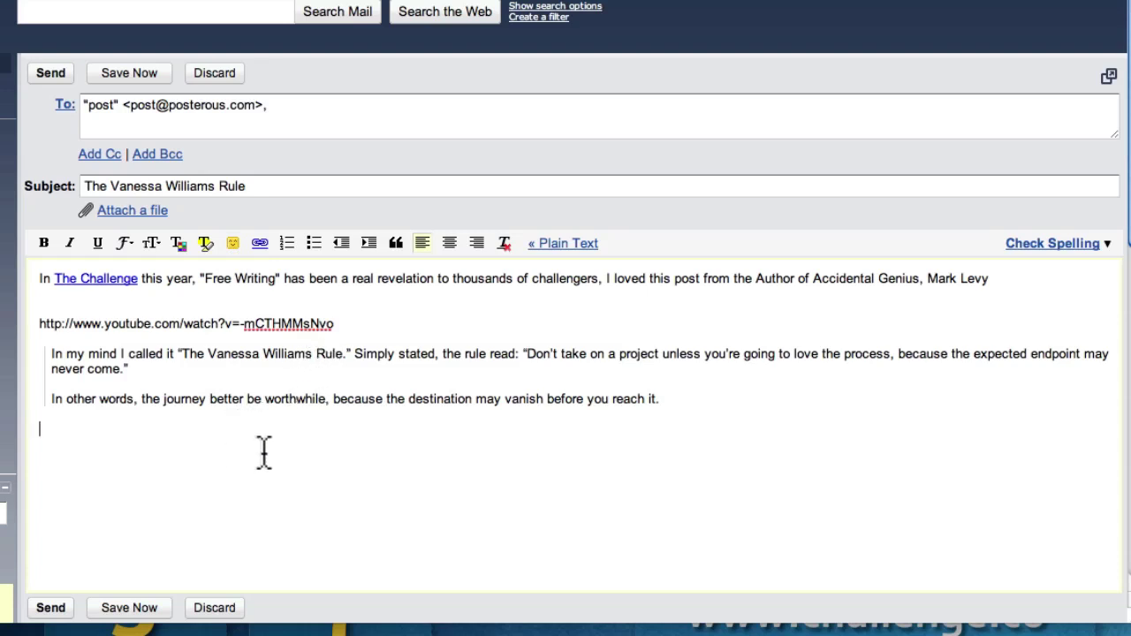
text(The Vanessa)
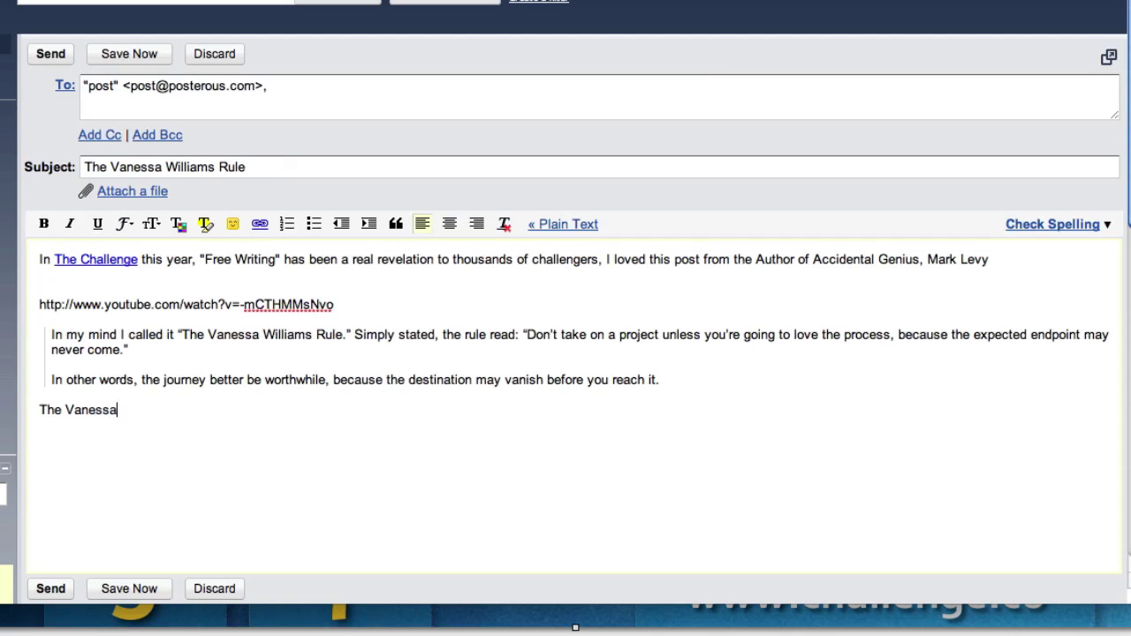
text( Williams Rul)
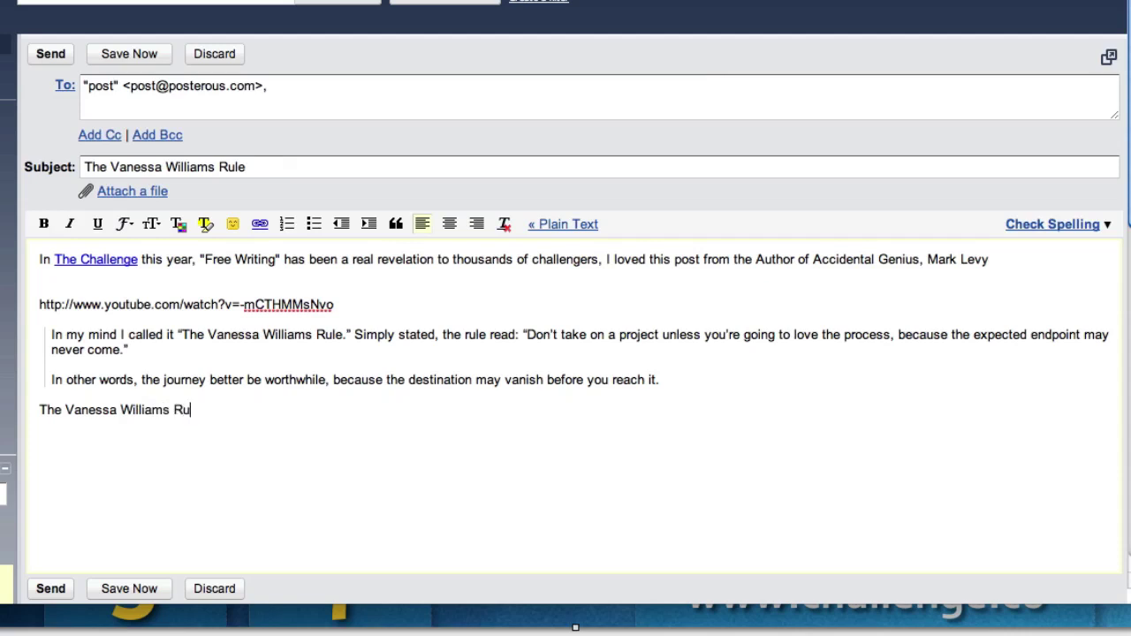
text(e)
click(191, 411)
drag(190, 411, 39, 412)
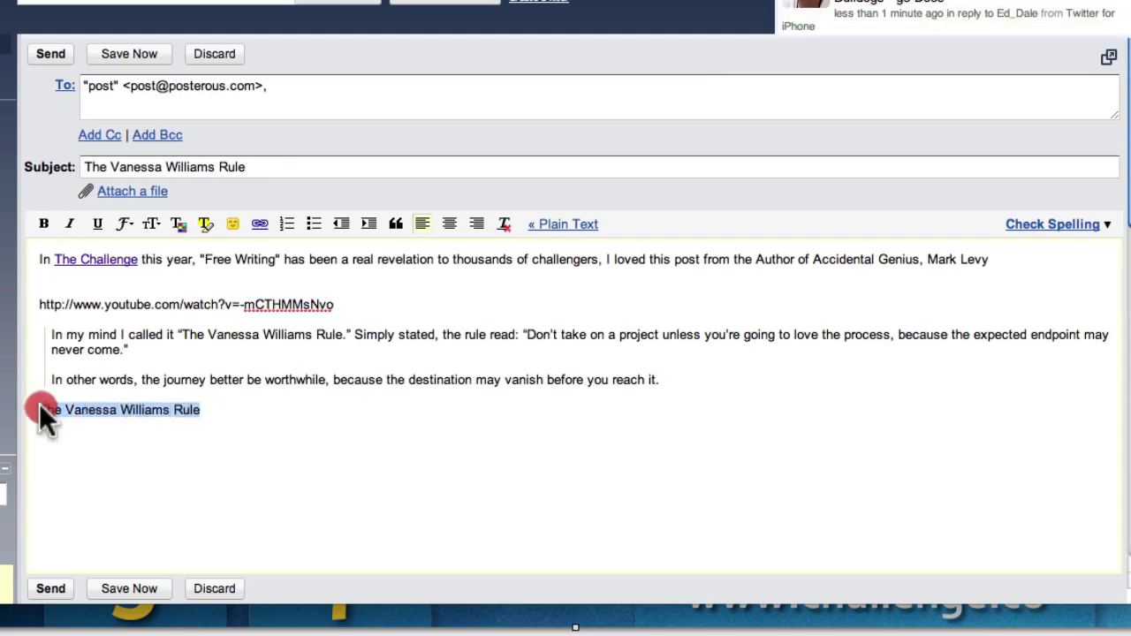
click(260, 225)
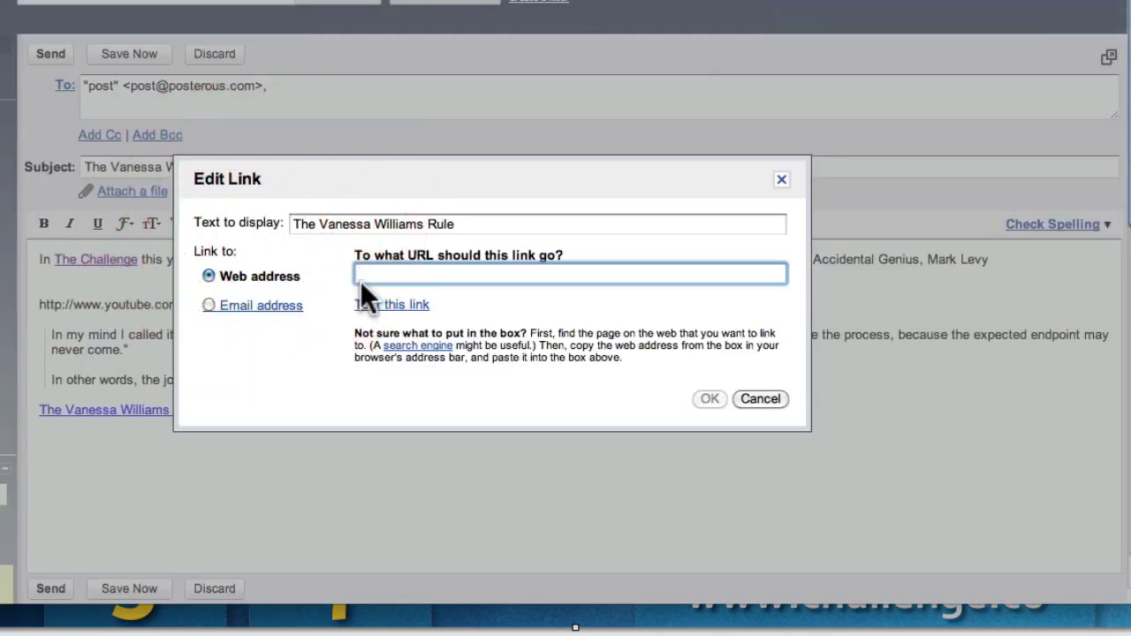
key(super+v)
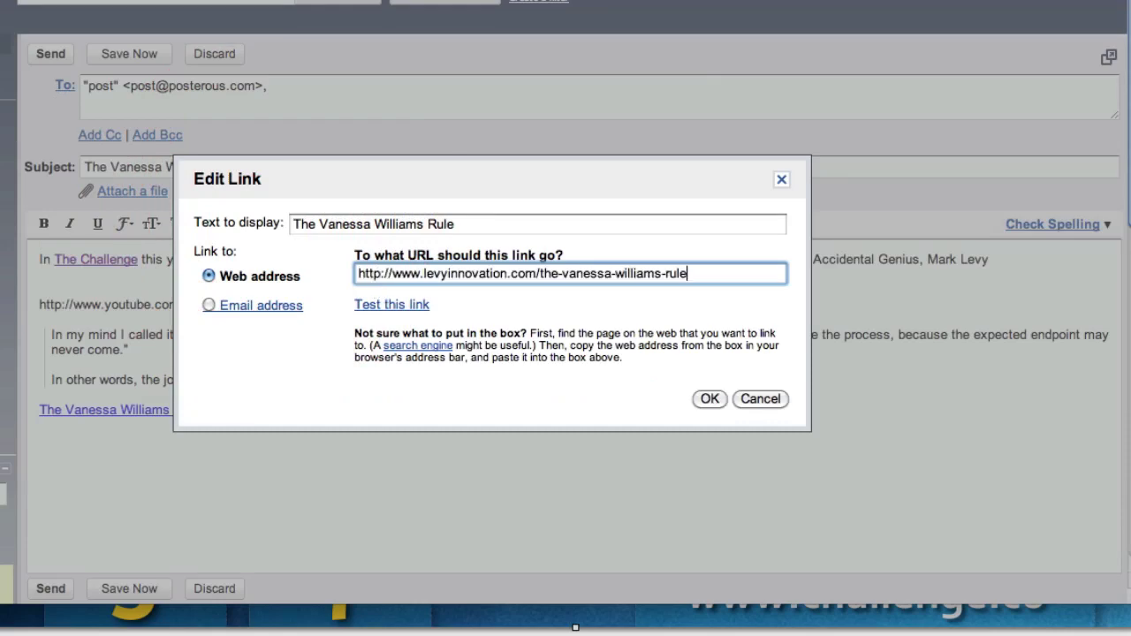
click(712, 399)
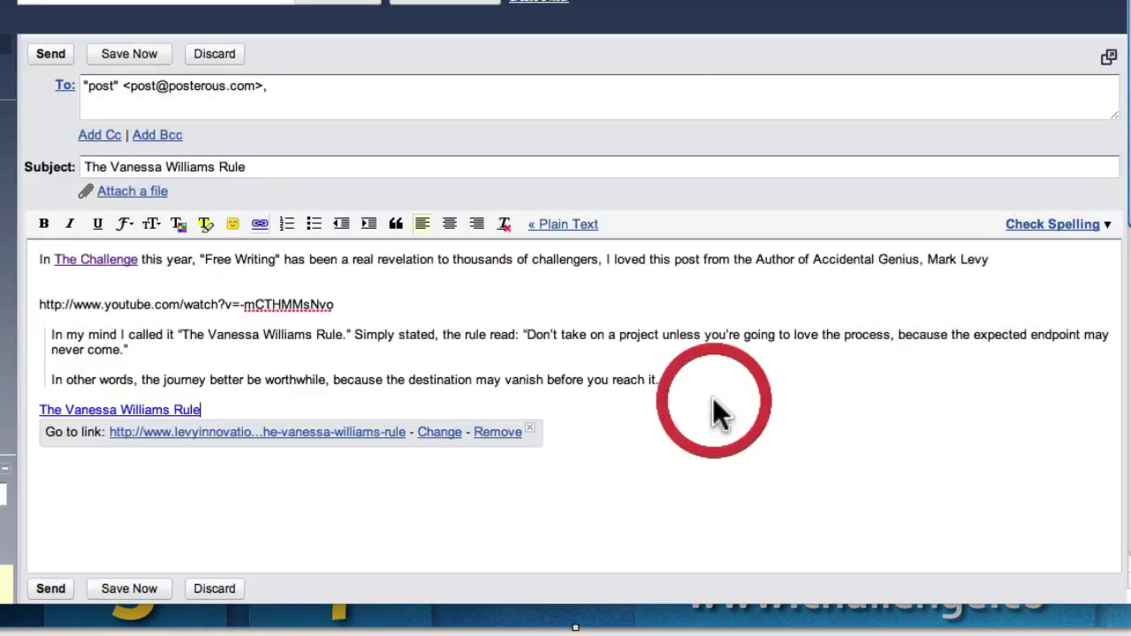
click(649, 417)
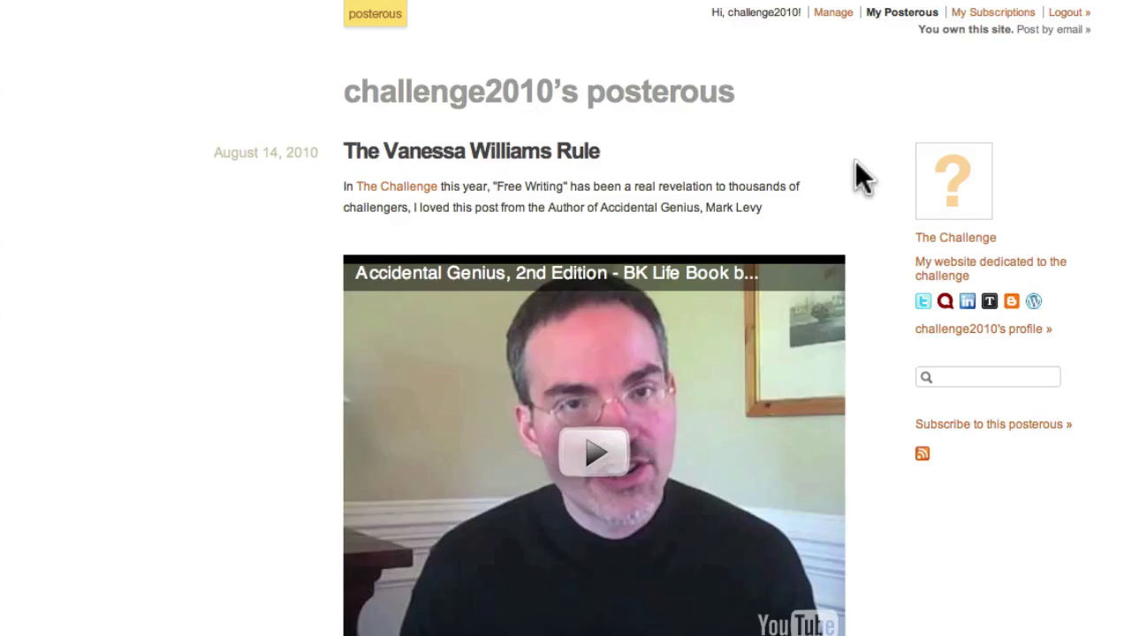
Review the published post on the Posterous blog from its intro and embedded video down to the quote and article link.
scroll(862, 177, down, 3)
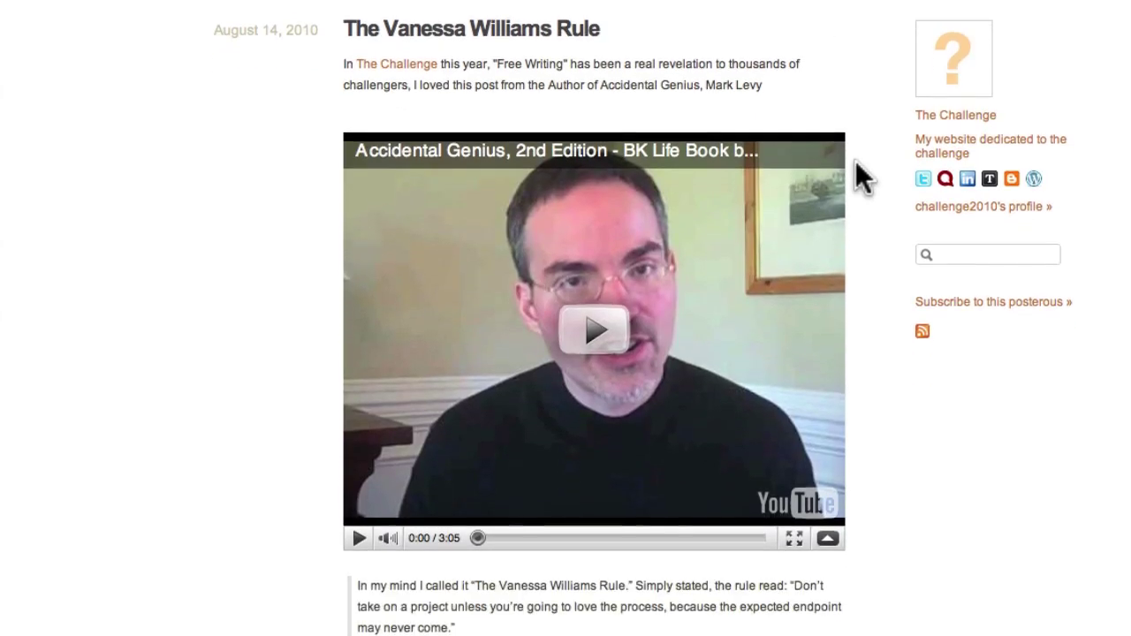
scroll(862, 177, down, 3)
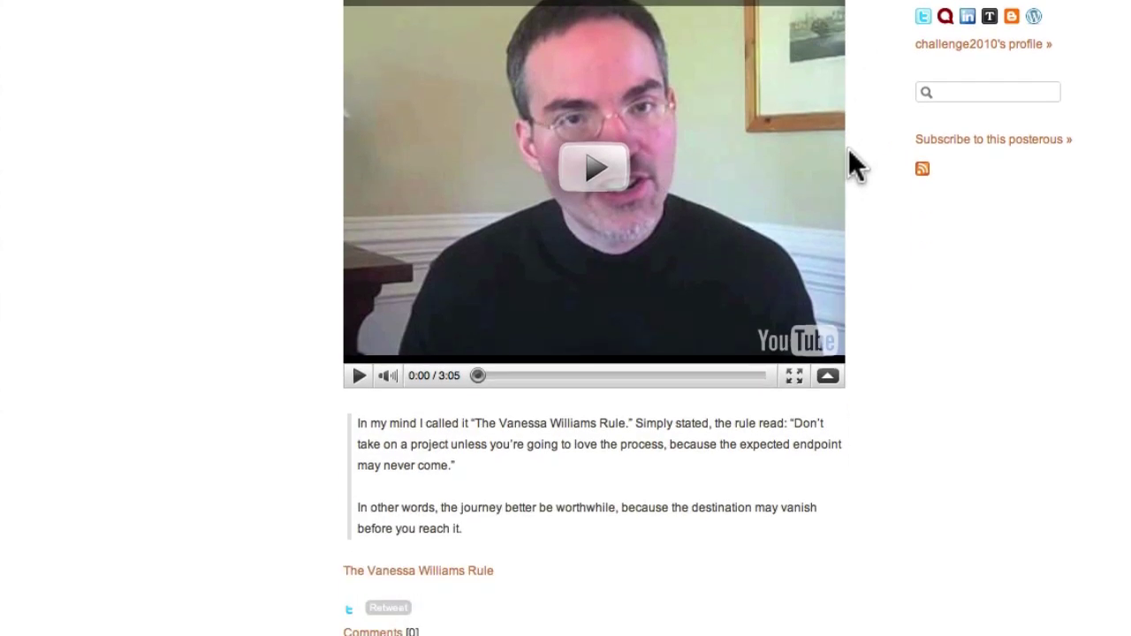
Review the published post's "The Challenge" intro link, embedded video, quote and "The Vanessa Williams Rule" source link.
scroll(875, 271, up, 3)
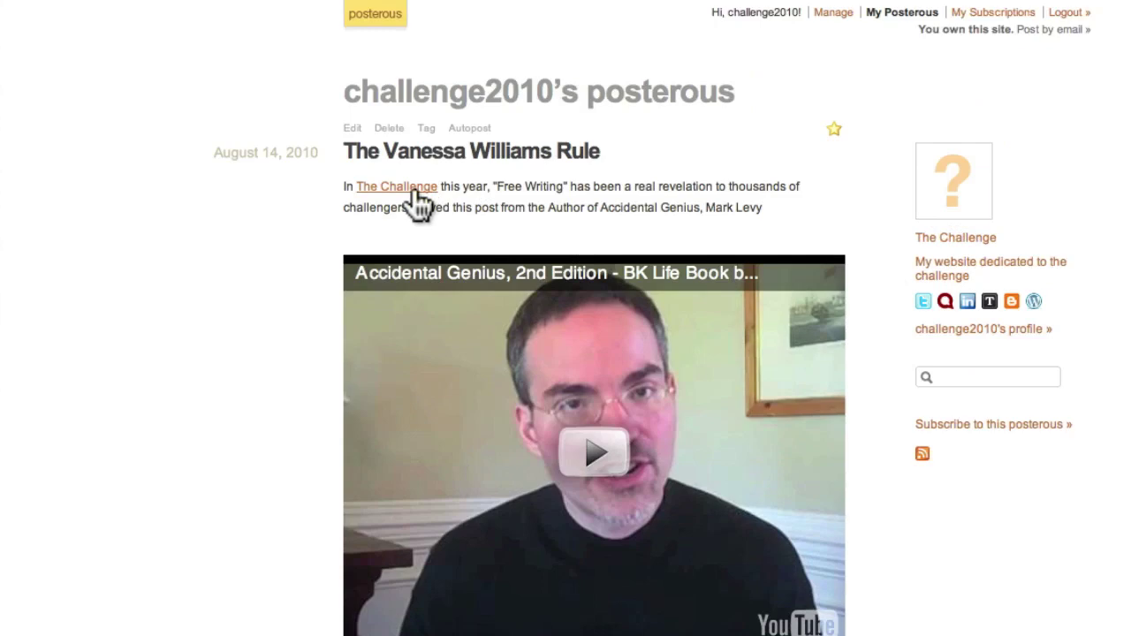
scroll(524, 248, down, 1)
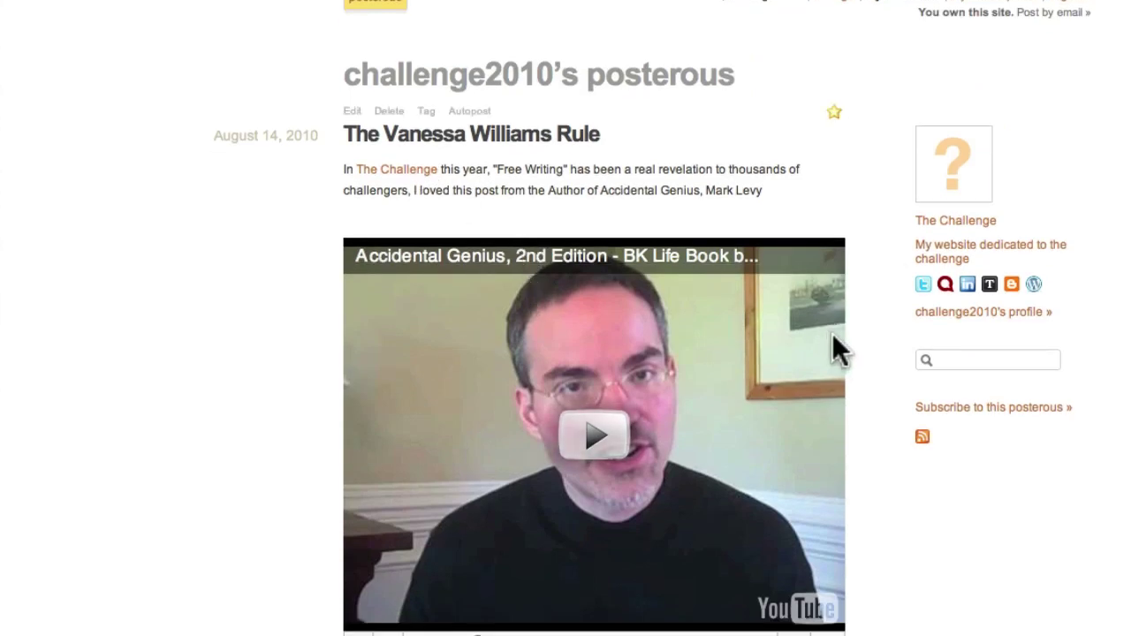
scroll(902, 330, down, 5)
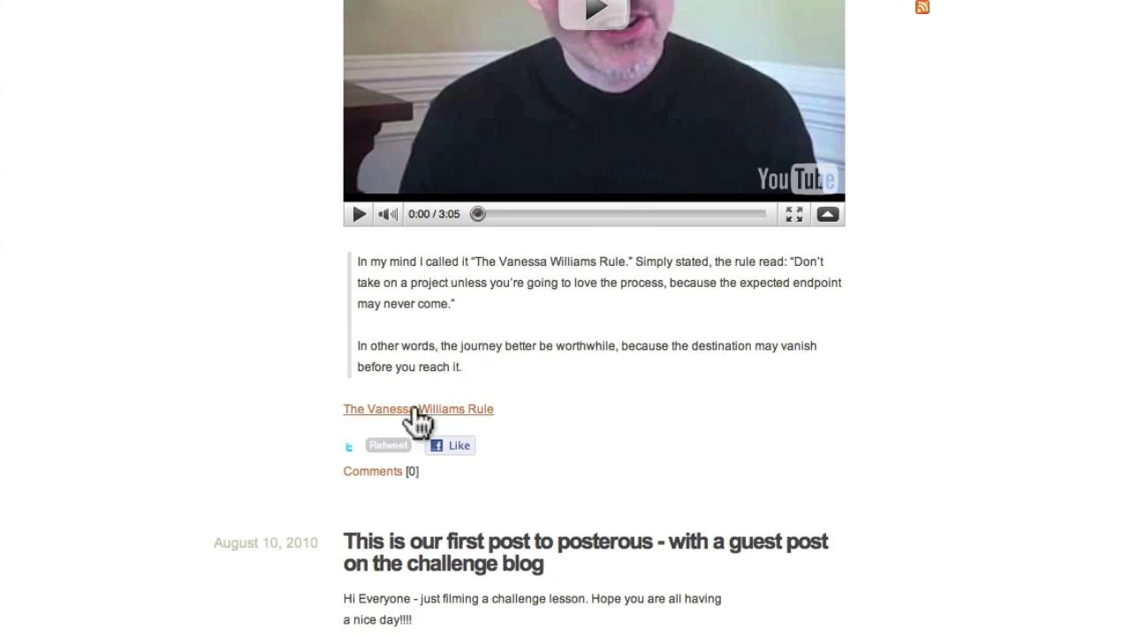
scroll(585, 448, up, 5)
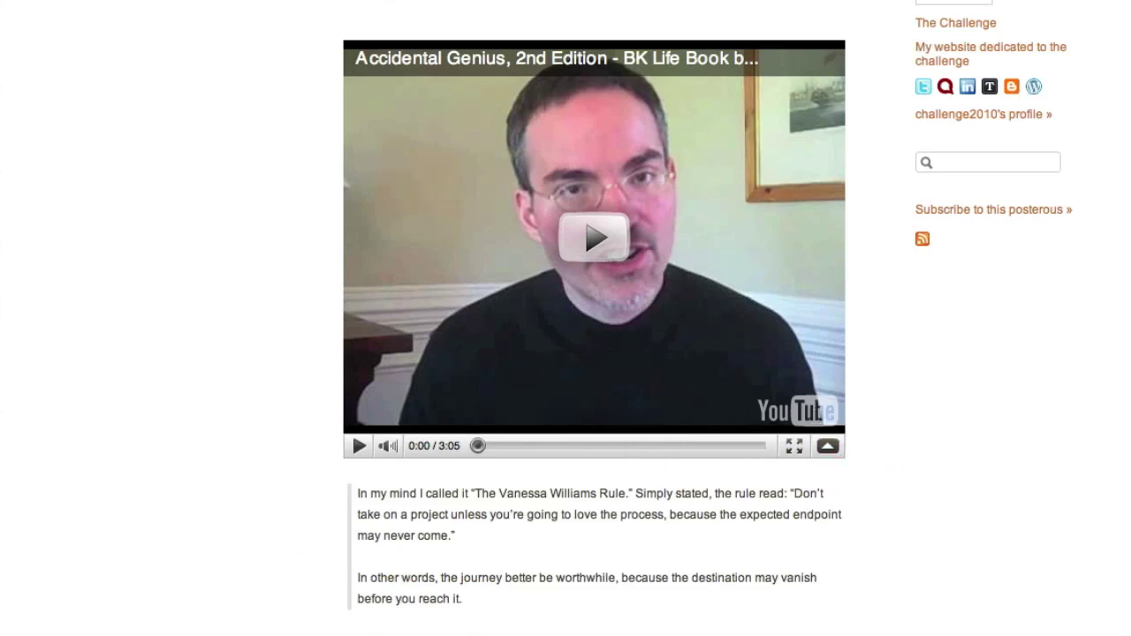
scroll(586, 354, up, 4)
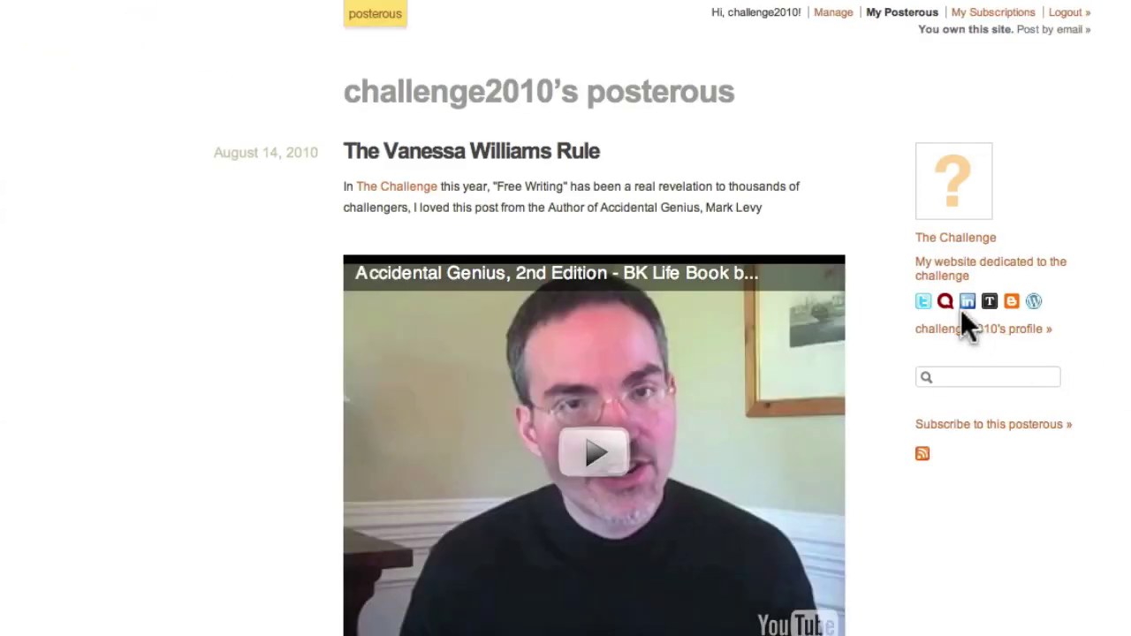
Check the autoposted copies of the post on the linked external sites, including Tumblr, Blogger and WordPress.
click(943, 303)
click(990, 301)
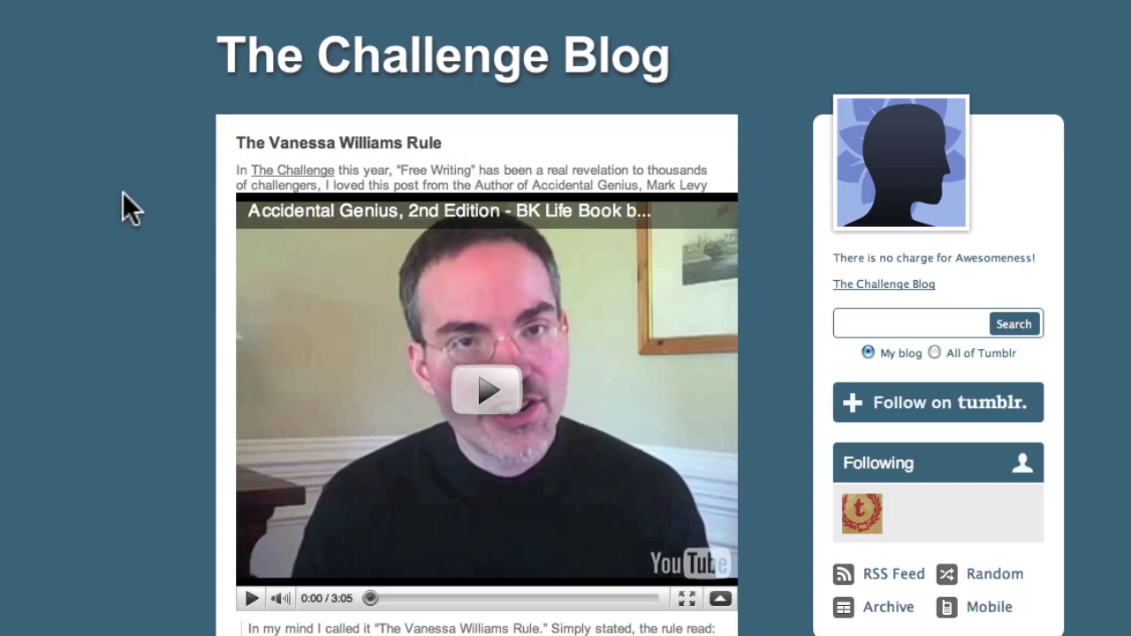
scroll(127, 194, down, 3)
scroll(126, 194, up, 3)
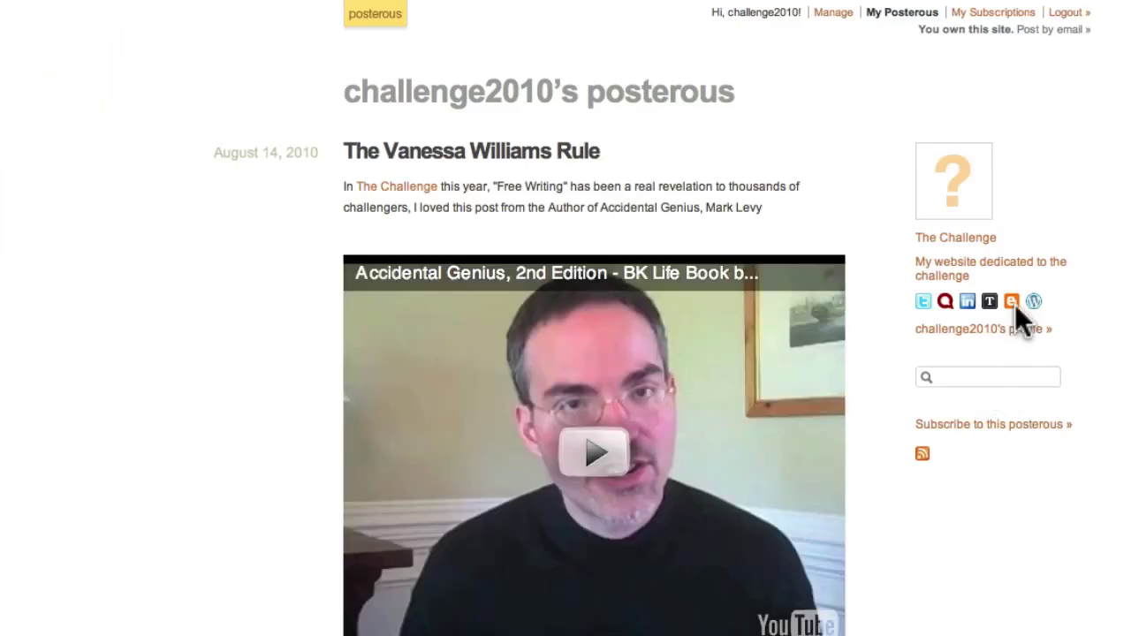
click(1012, 302)
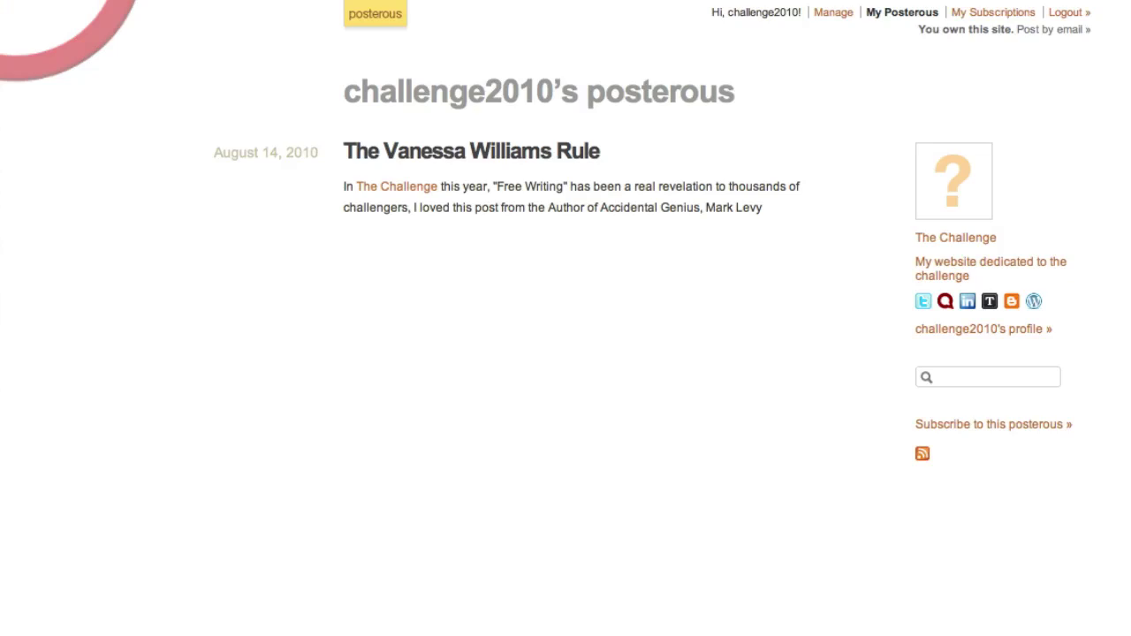
click(1032, 300)
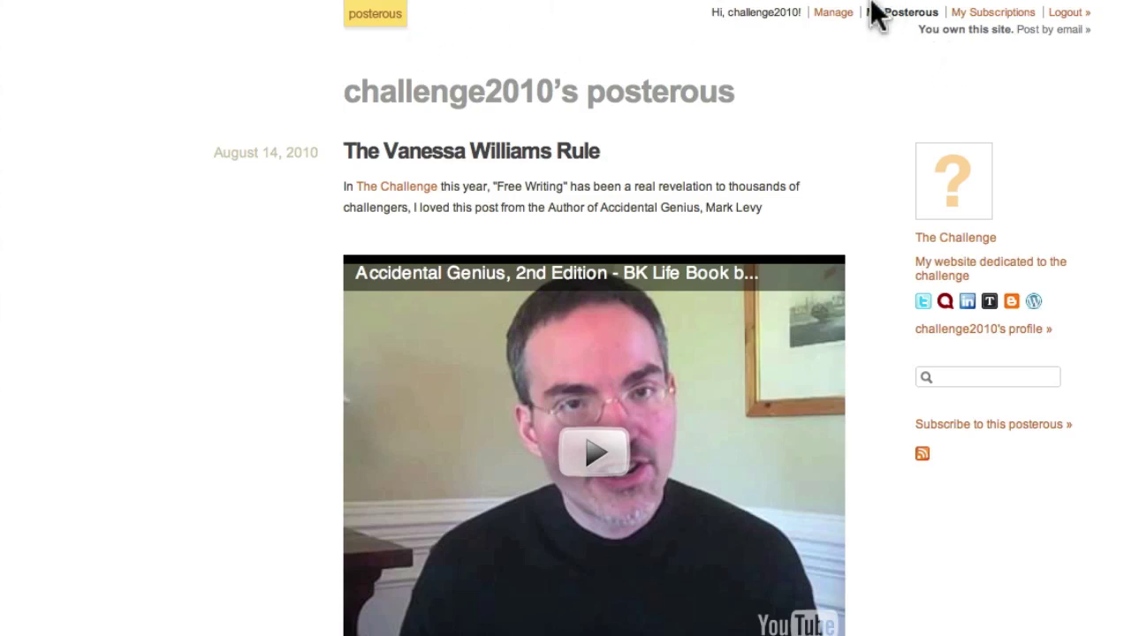
Start a new web post from the blog's management page, showing its HTML view briefly before returning to rich text.
click(835, 12)
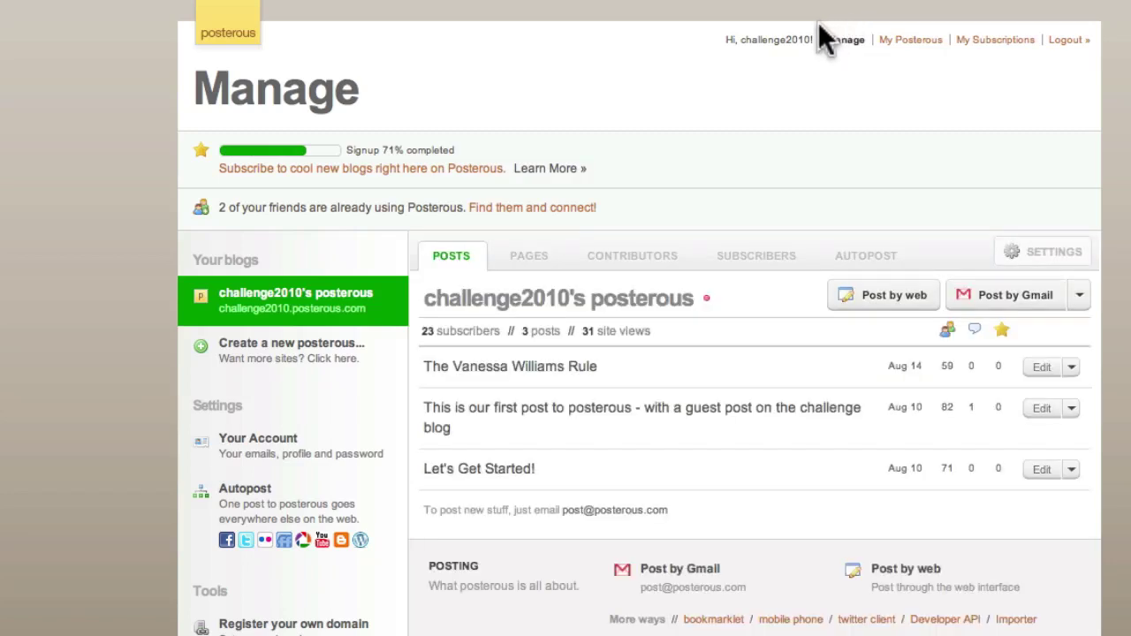
click(865, 297)
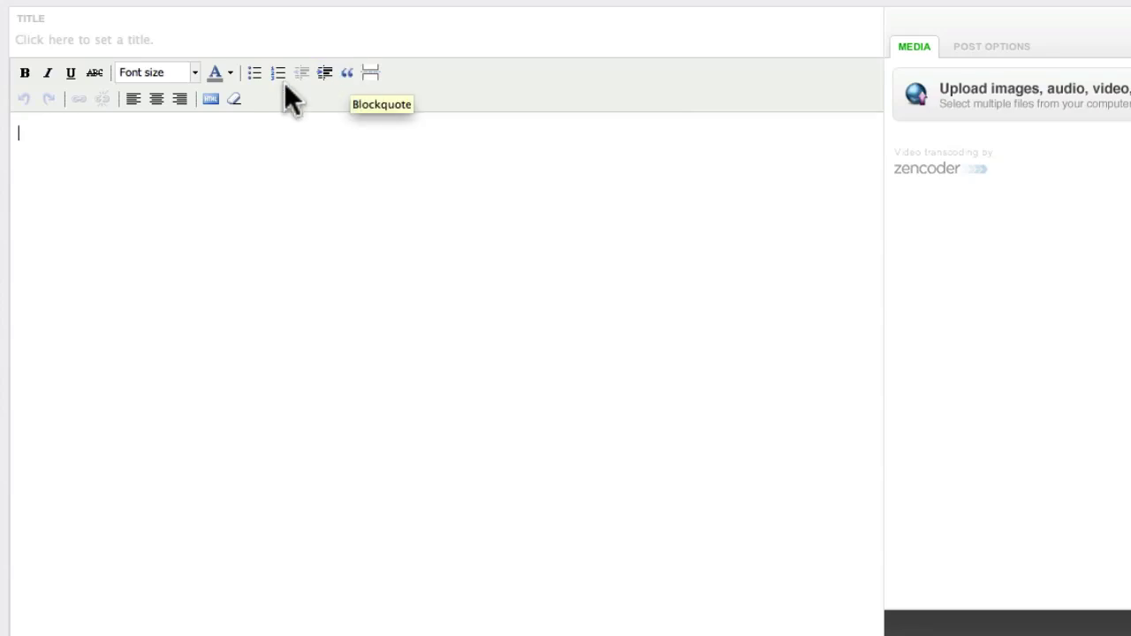
click(209, 99)
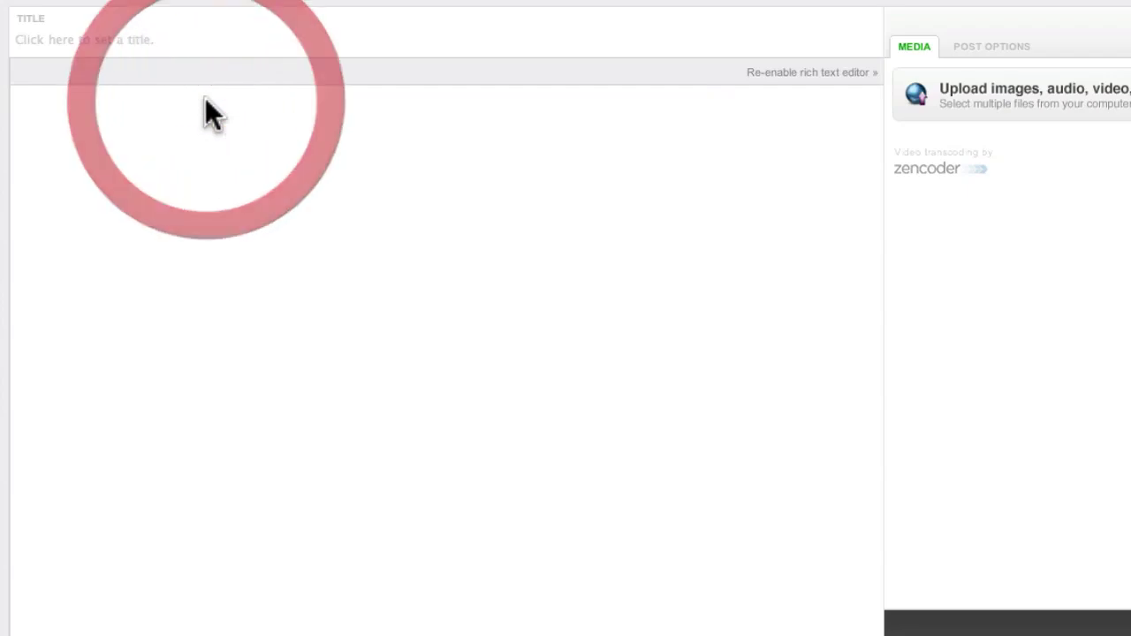
click(811, 75)
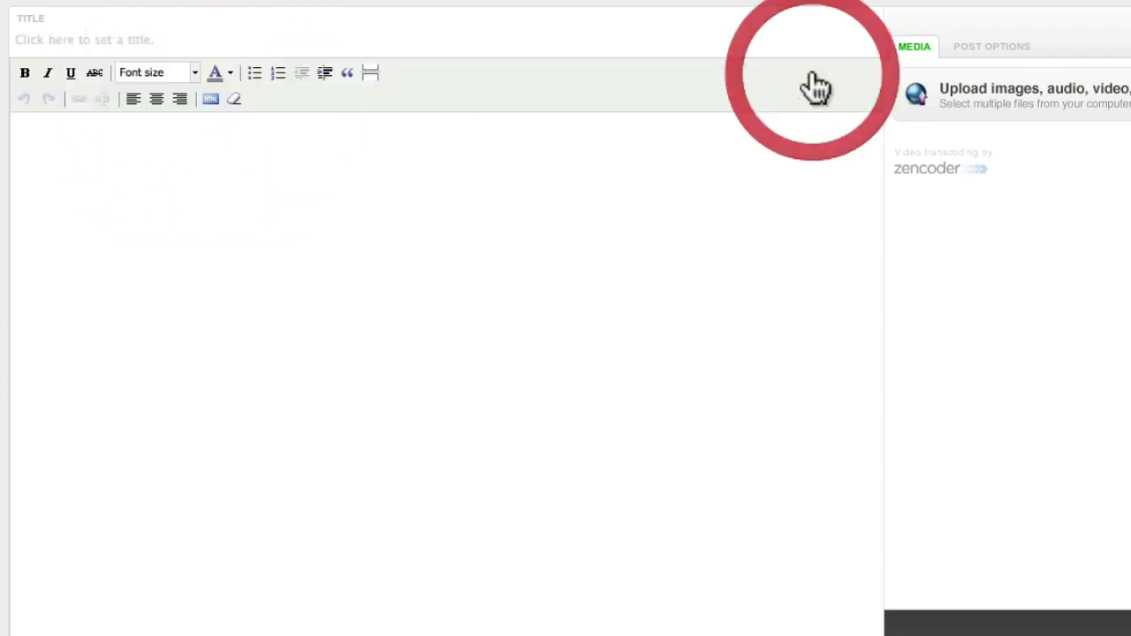
Title the new web post "Test" and enter "The Challenge" as its body text.
click(42, 40)
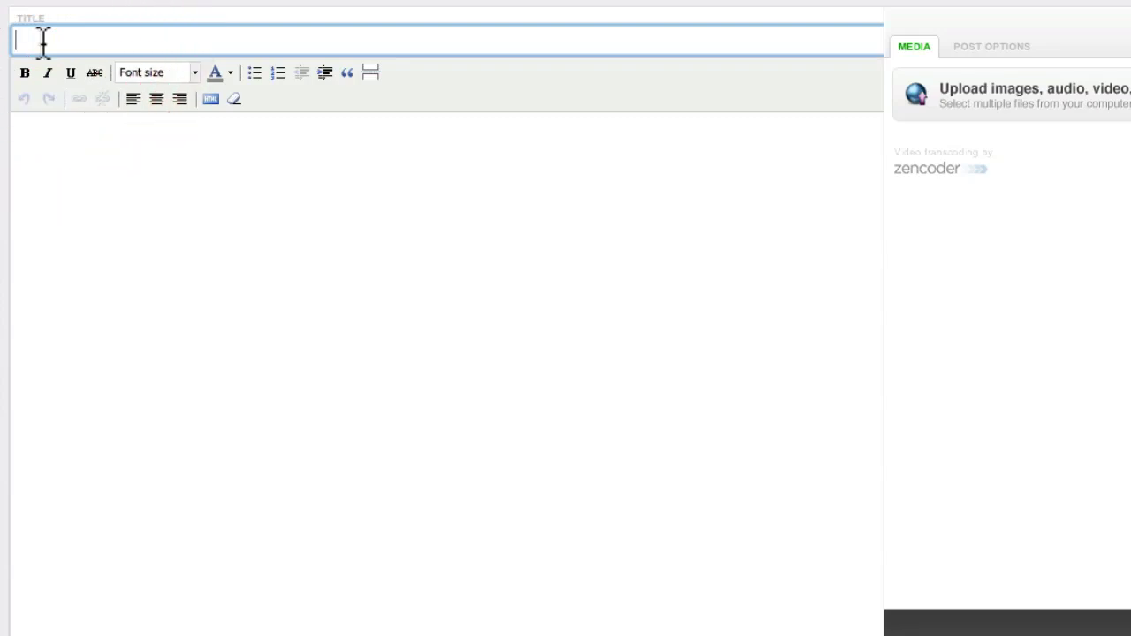
text(TEst)
key(BackSpace)
key(BackSpace)
key(BackSpace)
text(est)
click(80, 166)
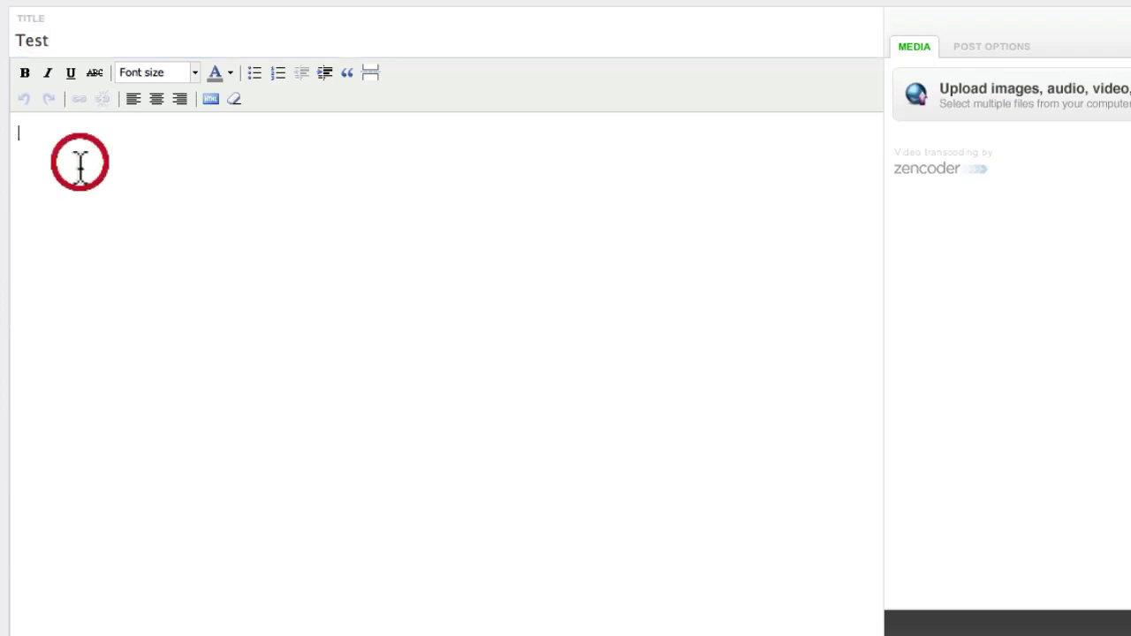
text(The)
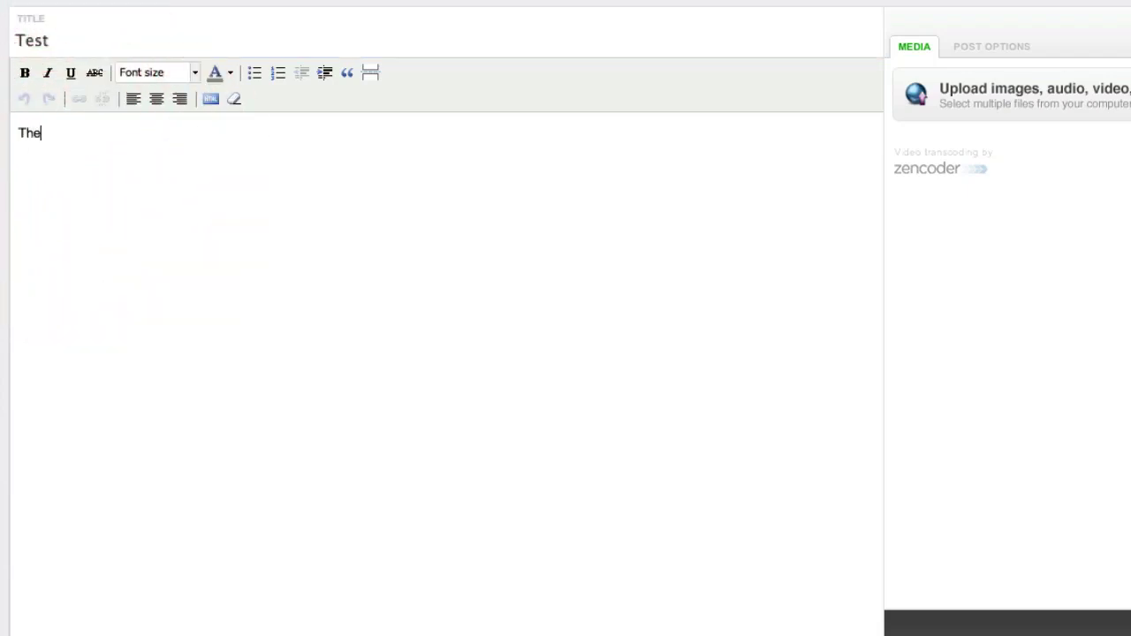
text( Challenge)
Examine the link settings for the "The Challenge" body text without inserting a link.
drag(129, 139, 7, 133)
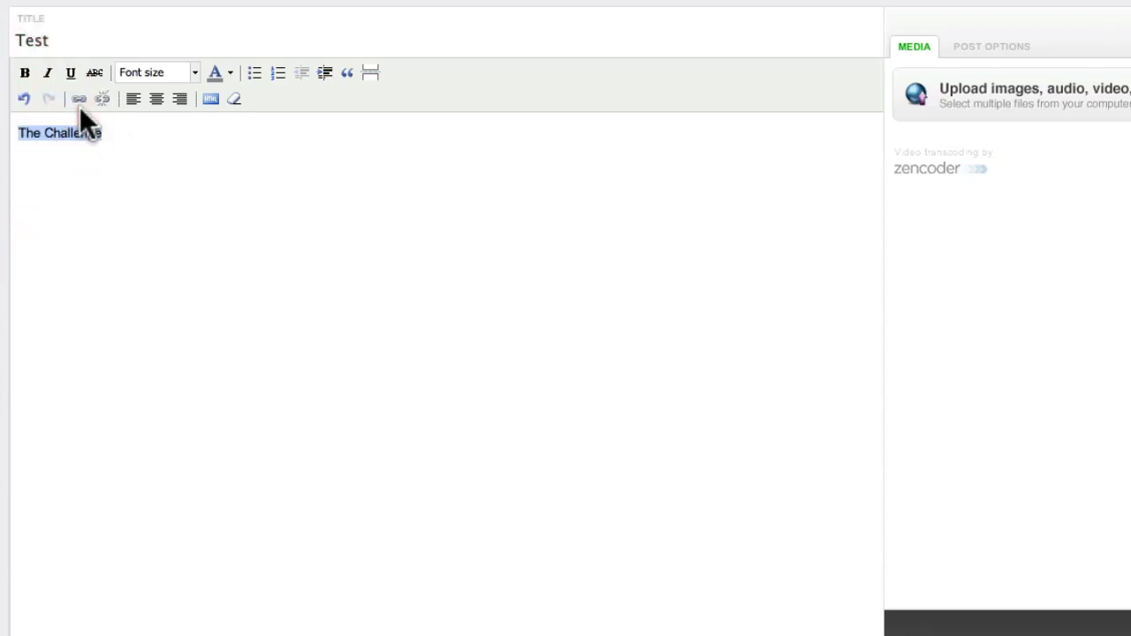
click(79, 98)
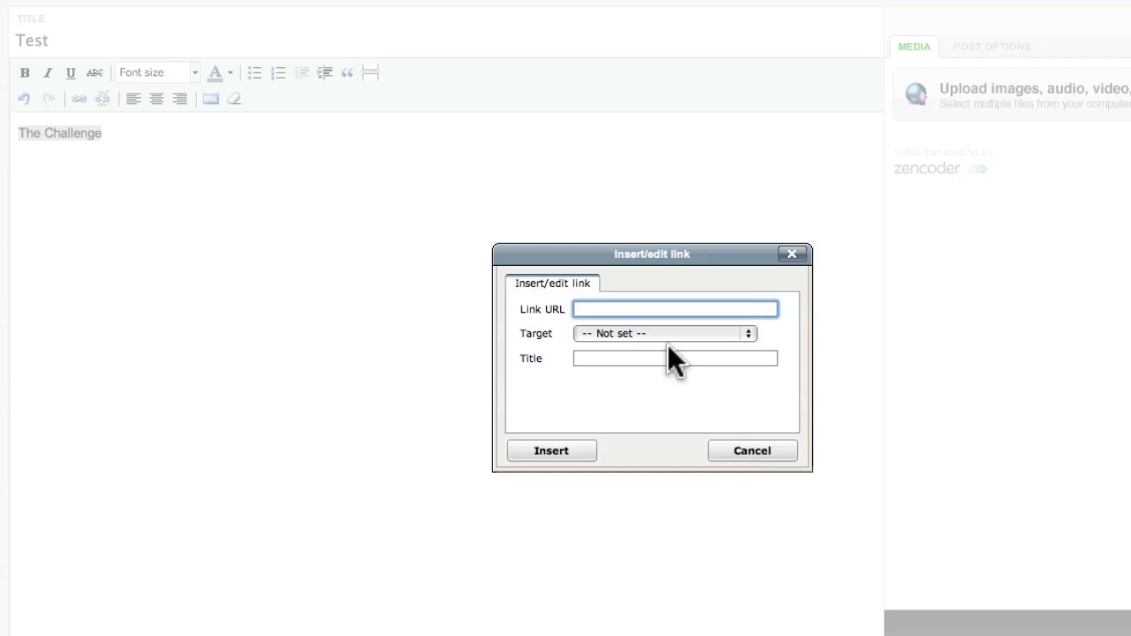
click(741, 453)
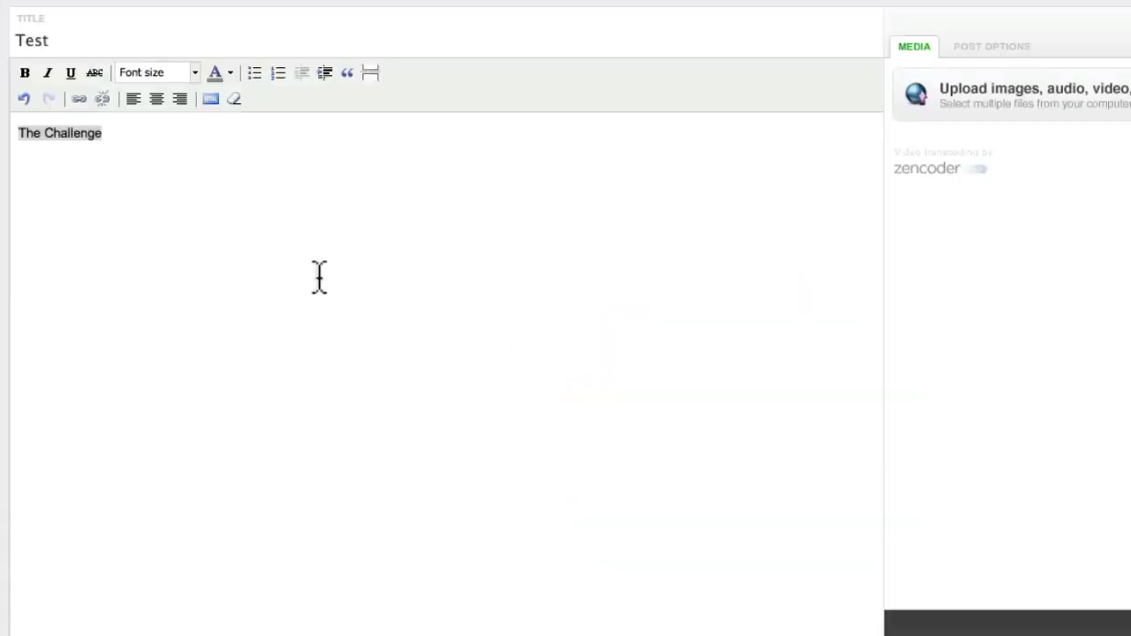
click(128, 138)
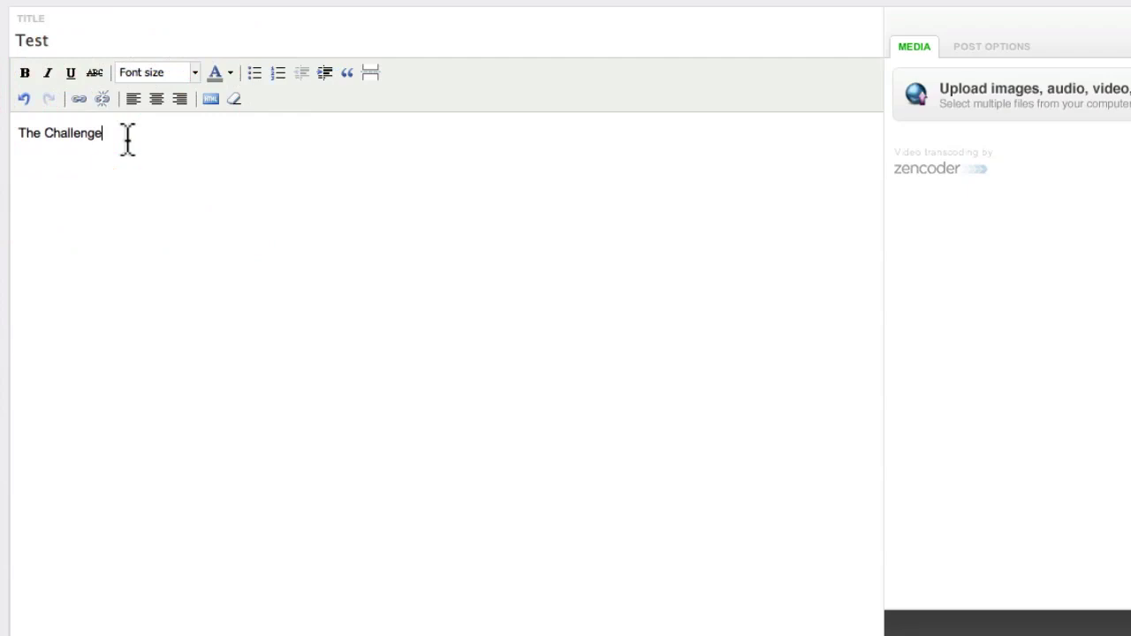
key(Return)
text(aan)
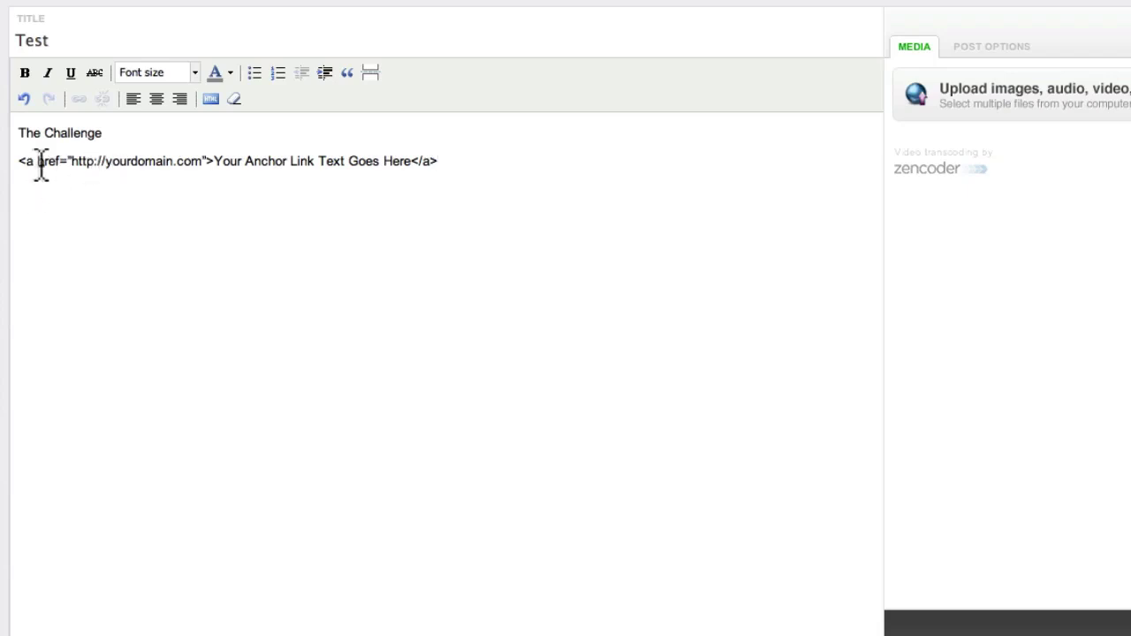
drag(200, 167, 105, 168)
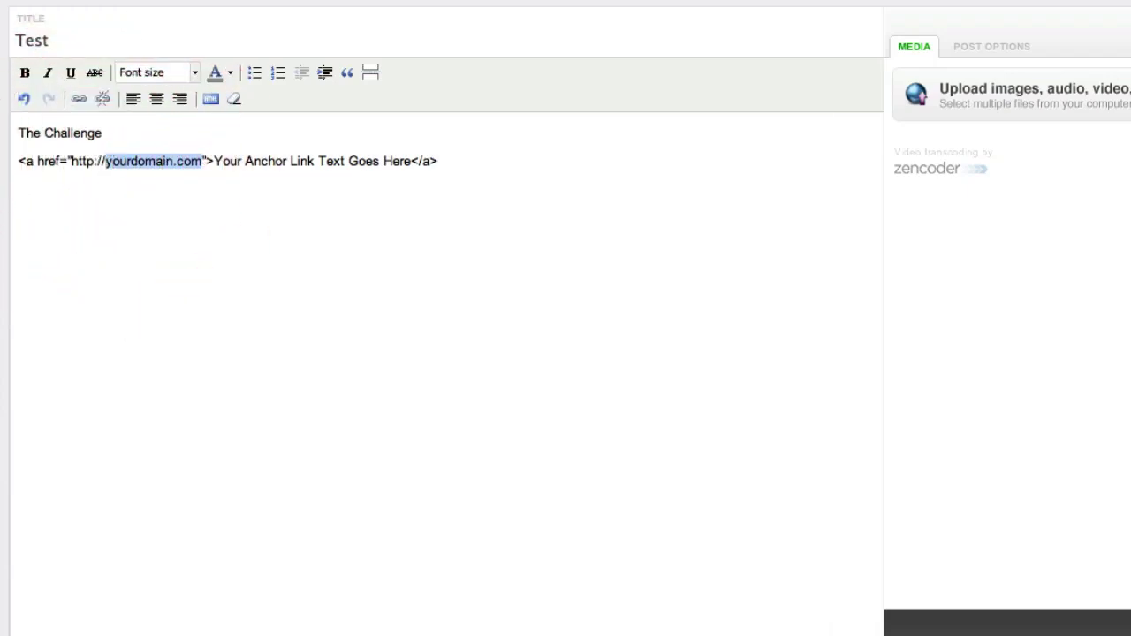
text(challenge)
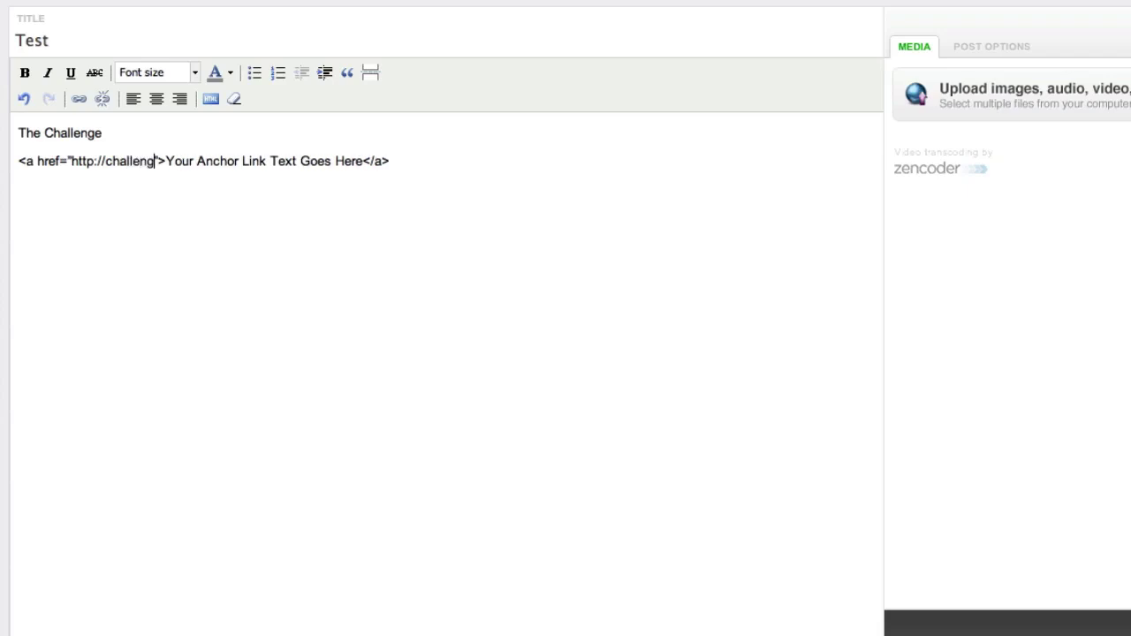
text(o)
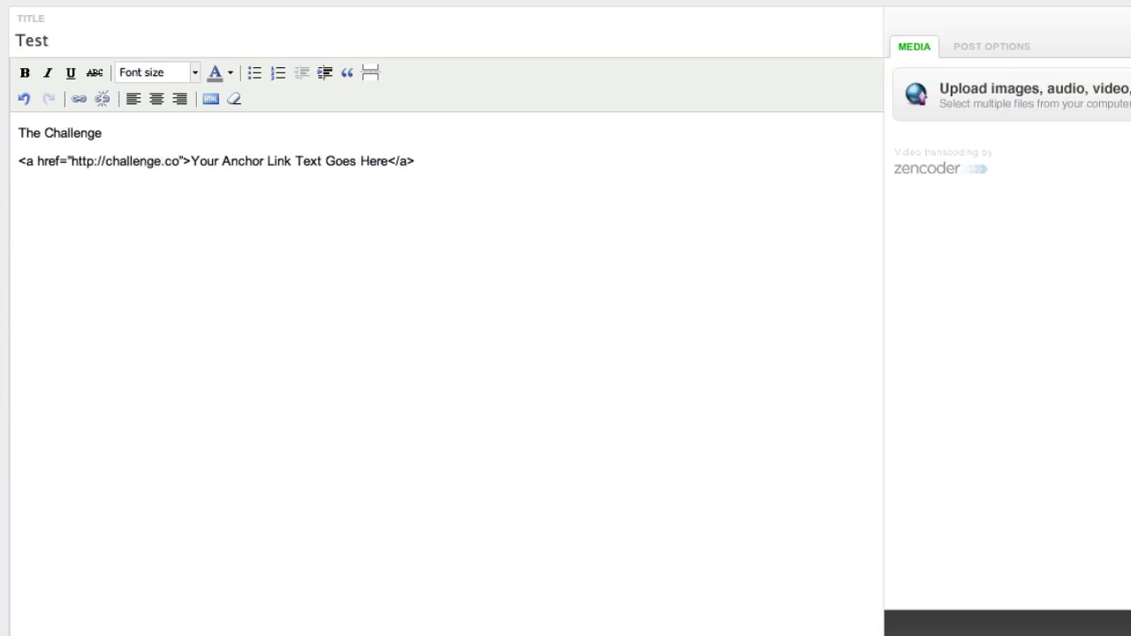
Replace the snippet's anchor text with "The Challenge" and add blank lines below it.
drag(190, 162, 392, 170)
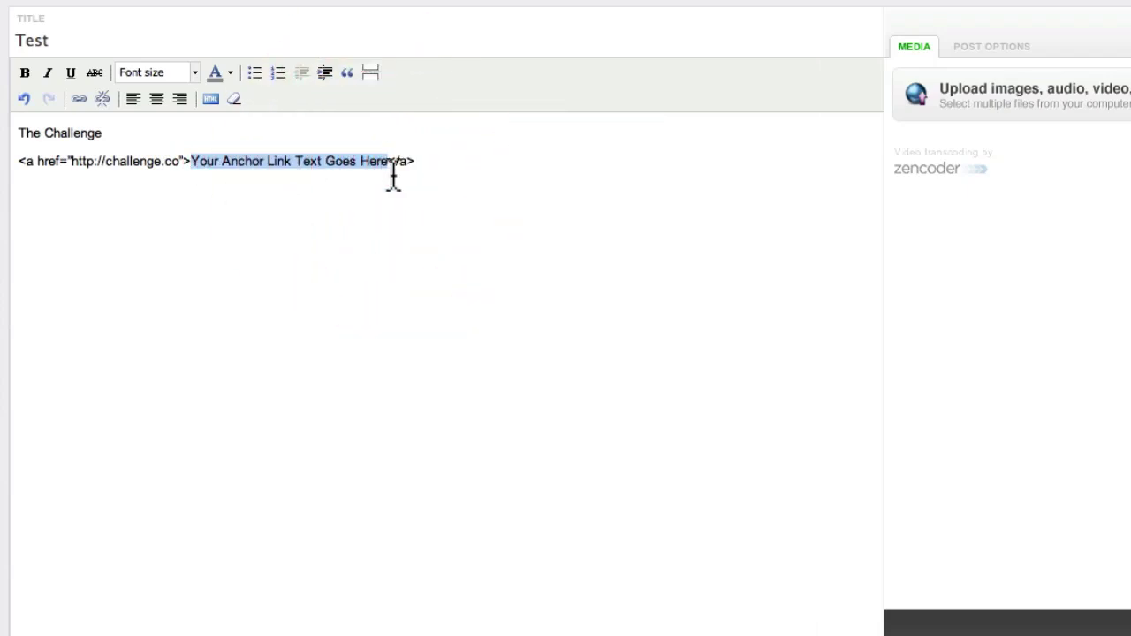
text(The Chall)
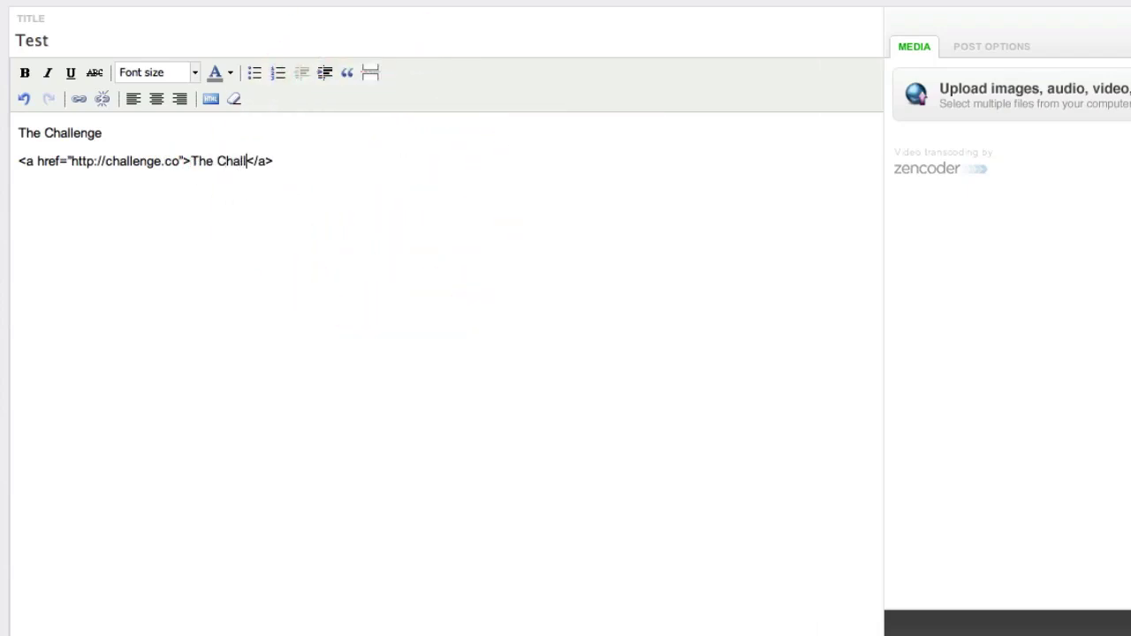
text(enge)
click(337, 161)
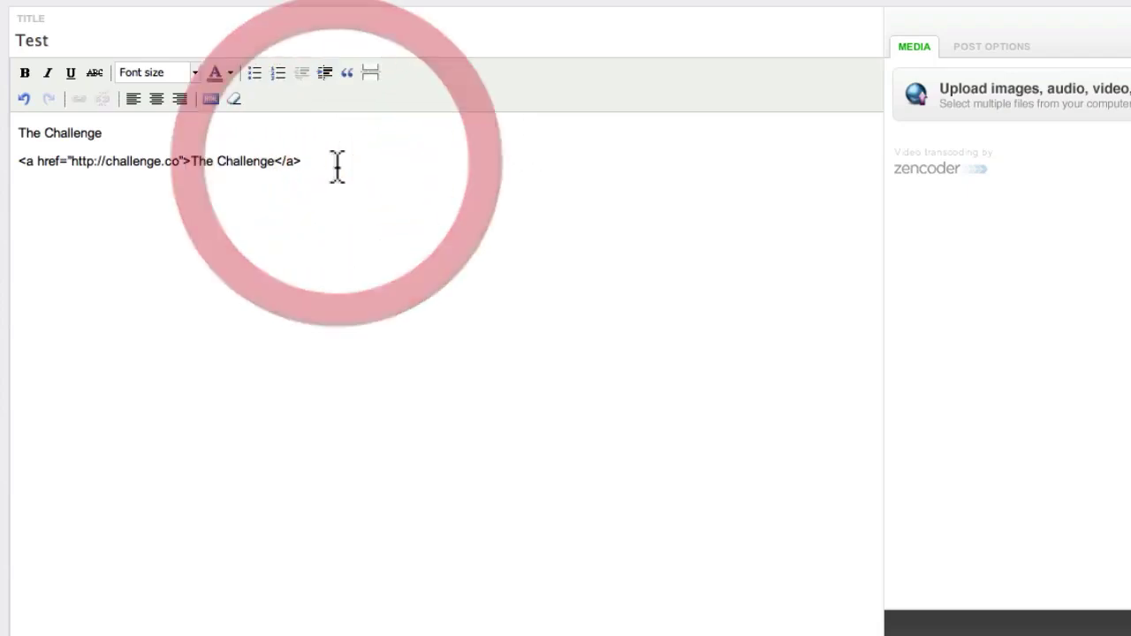
key(Return)
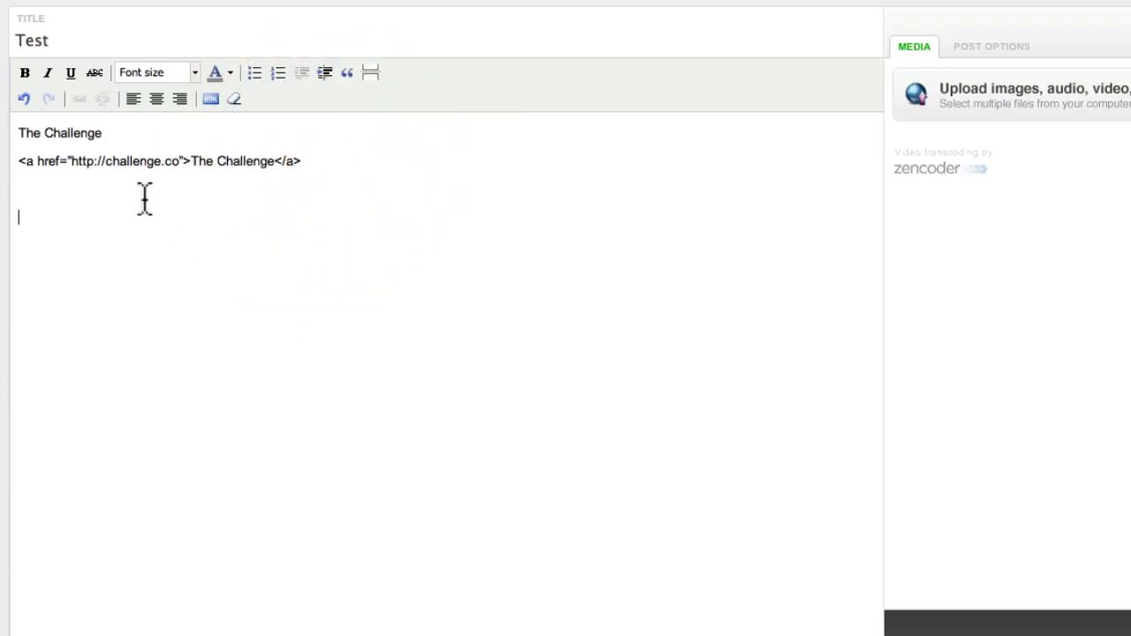
Inspect the post's HTML source, return to rich text and select the whole anchor code line.
click(205, 98)
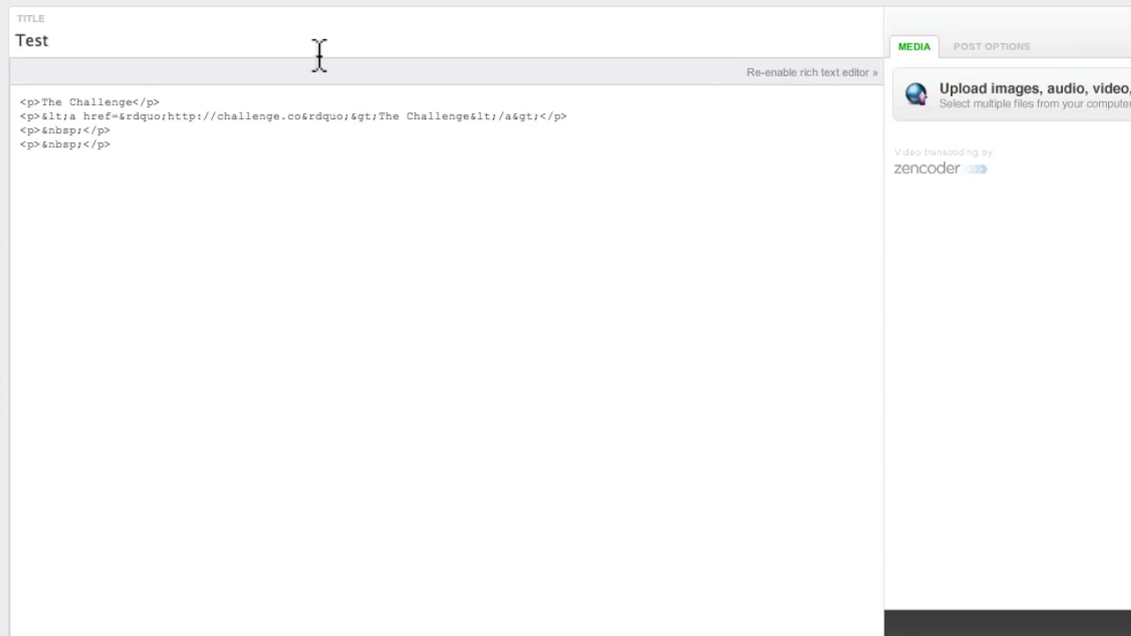
click(790, 71)
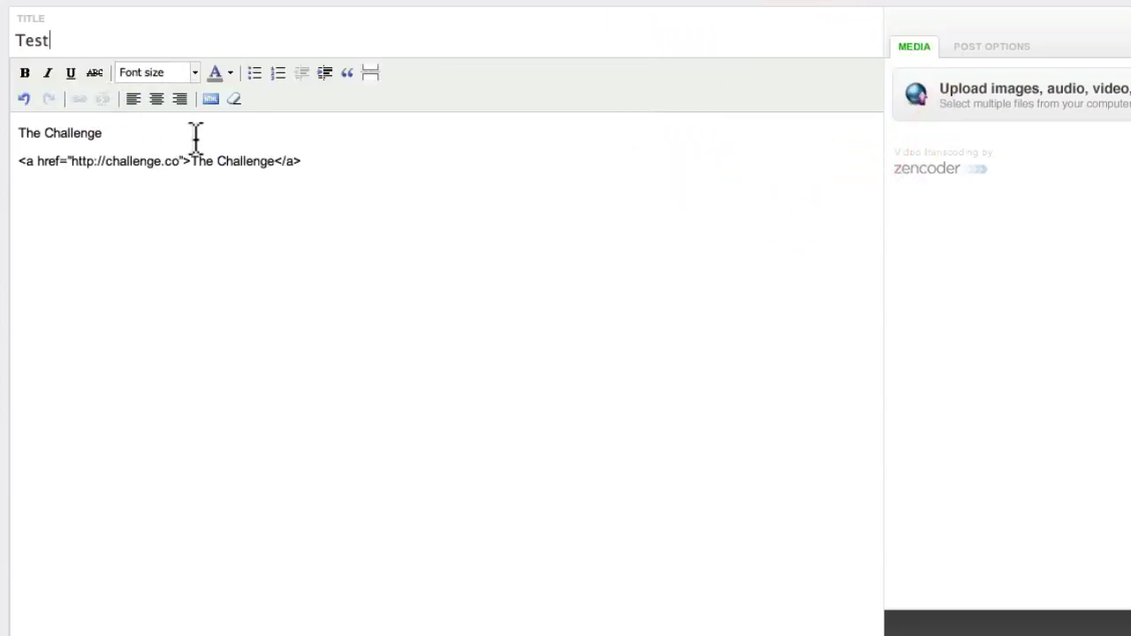
click(20, 162)
drag(21, 161, 312, 164)
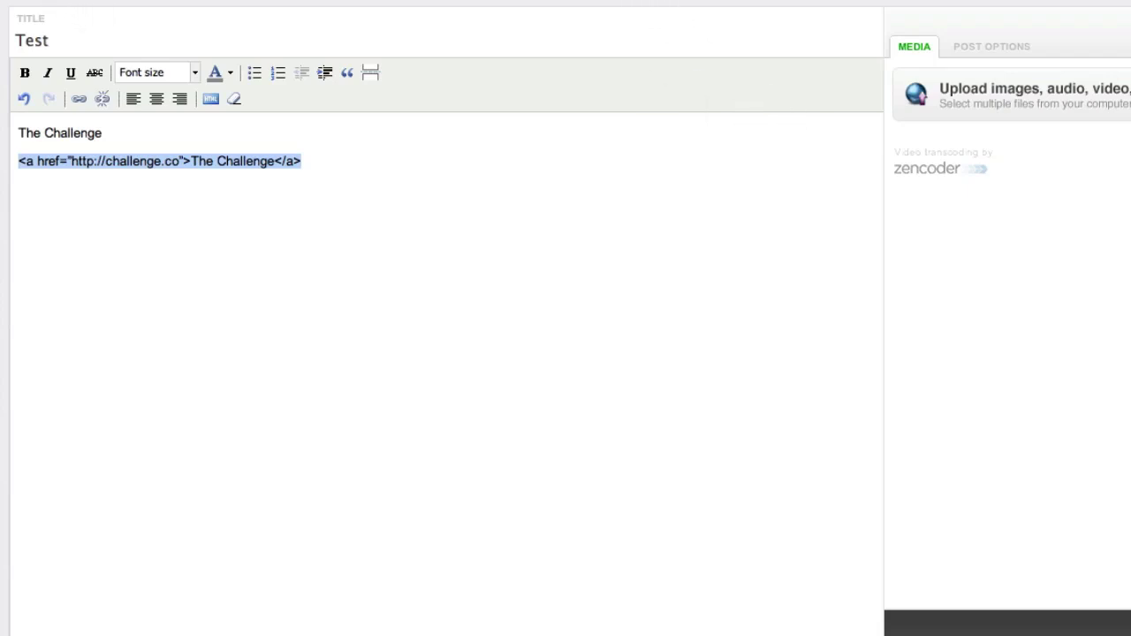
Leave the Test post editor for the management page and open the challenge2010 Posterous blog.
click(51, 3)
click(848, 177)
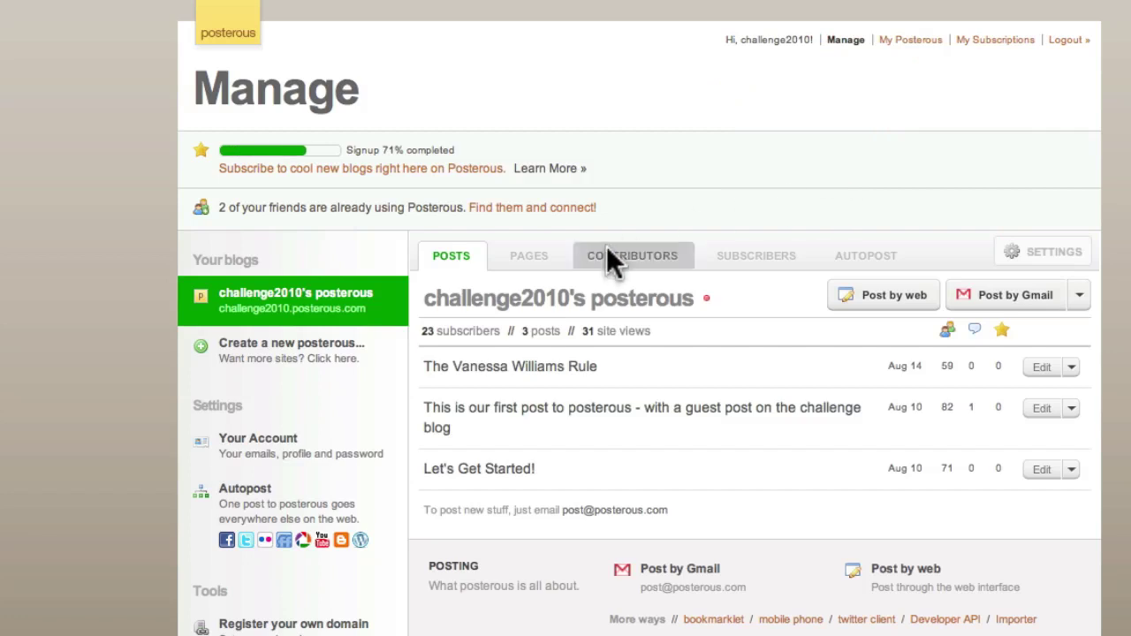
click(283, 296)
click(910, 42)
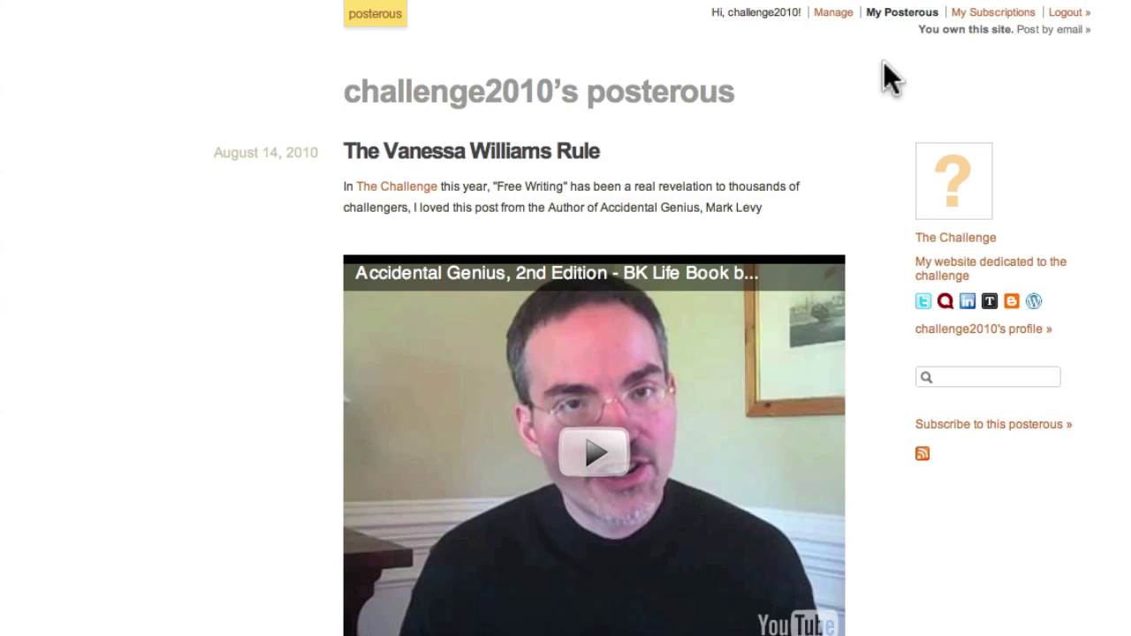
Look over the published "The Vanessa Williams Rule" post on the blog once more, from intro to quote.
scroll(883, 61, down, 5)
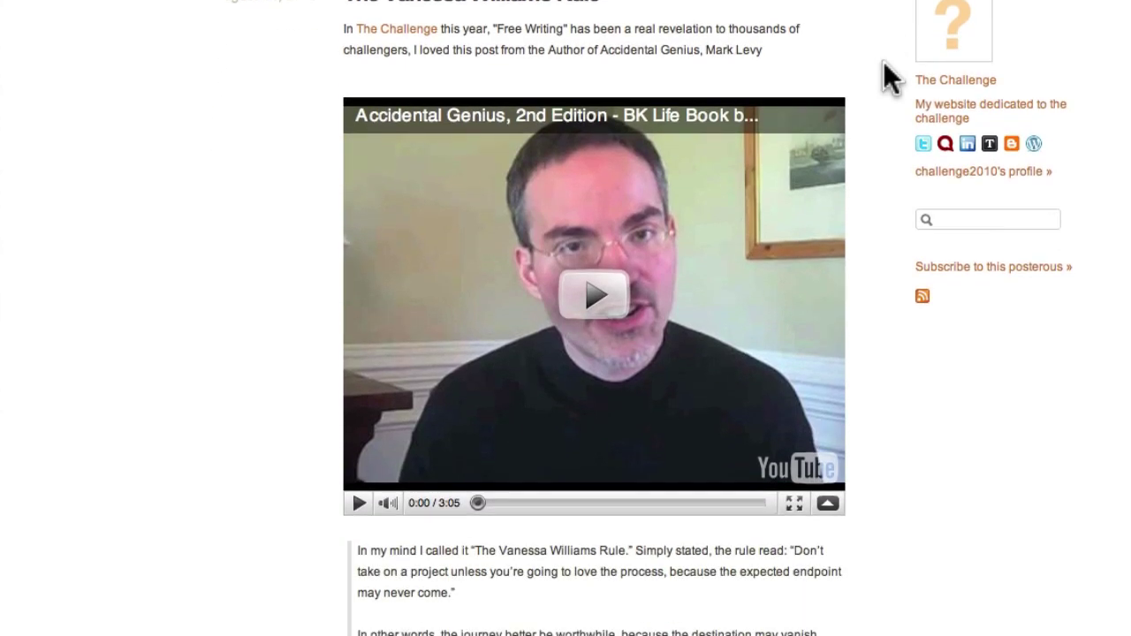
scroll(891, 78, down, 1)
scroll(883, 61, up, 6)
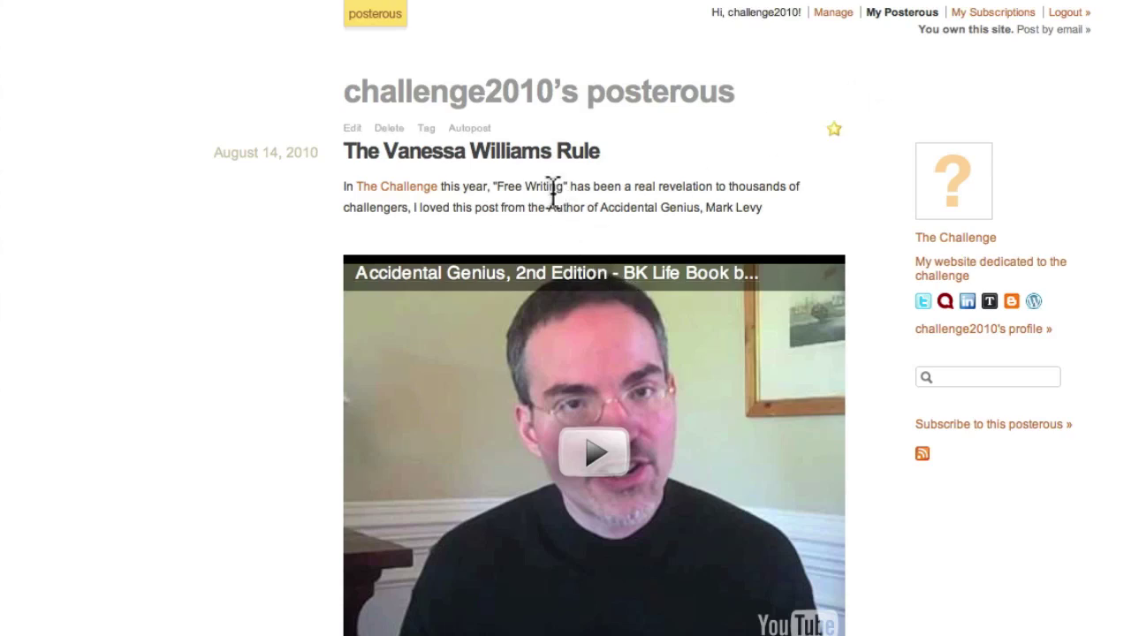
scroll(554, 199, down, 2)
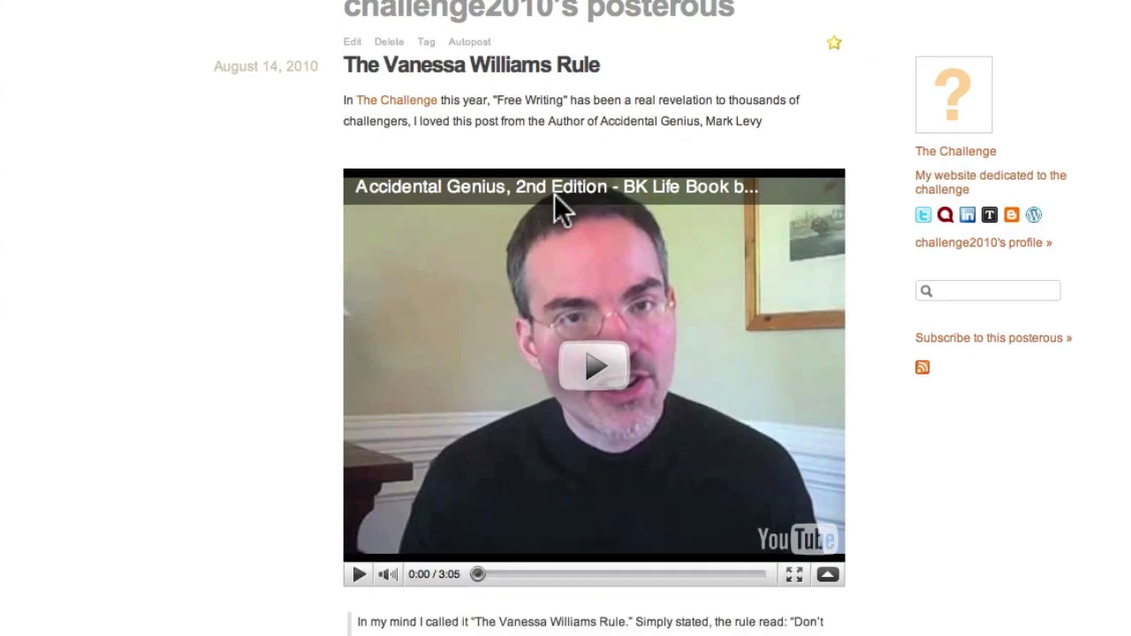